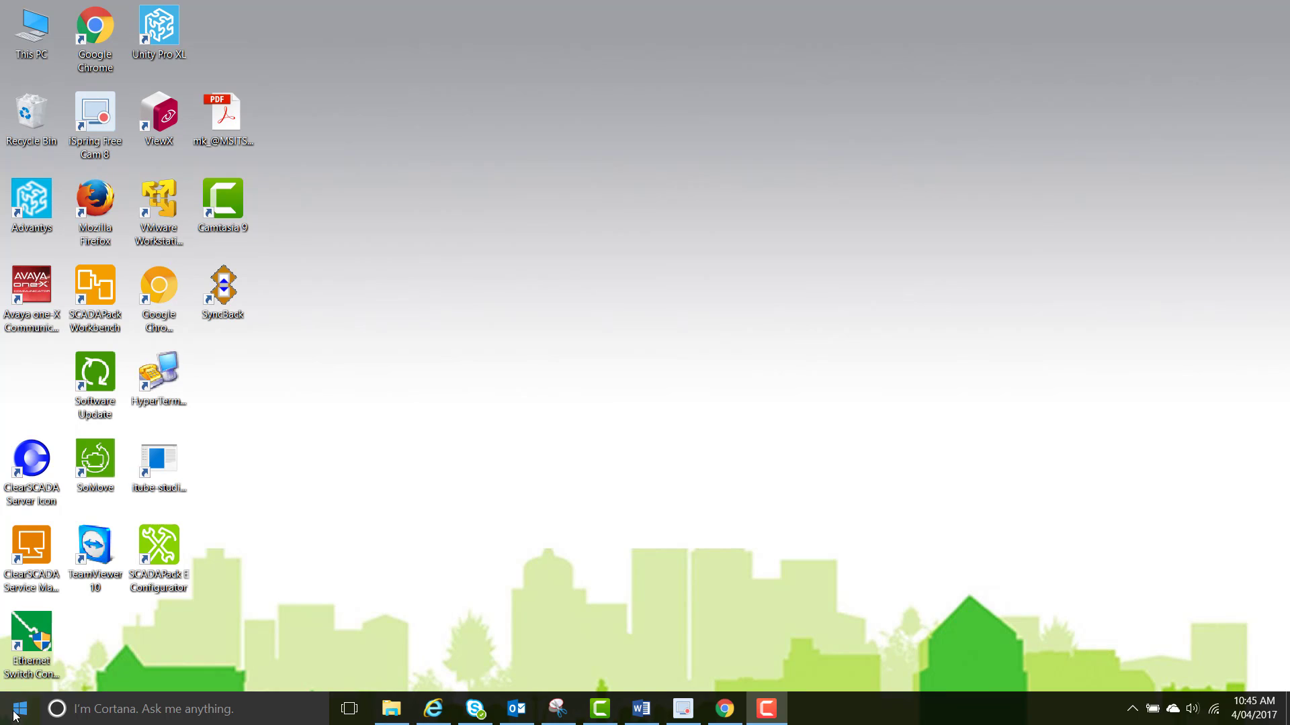
Launch SCADAPack E Configurator, read the RTU configuration over USB, and save it over config.rtu
click(16, 712)
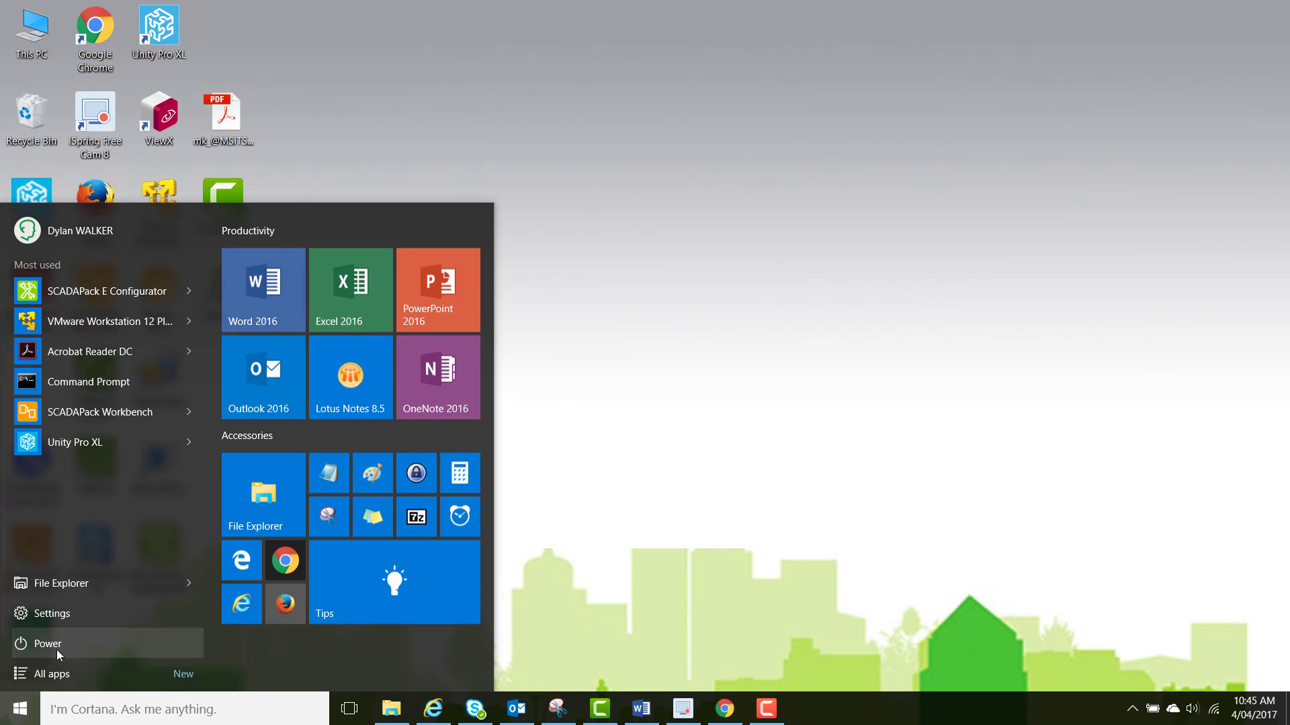
click(109, 292)
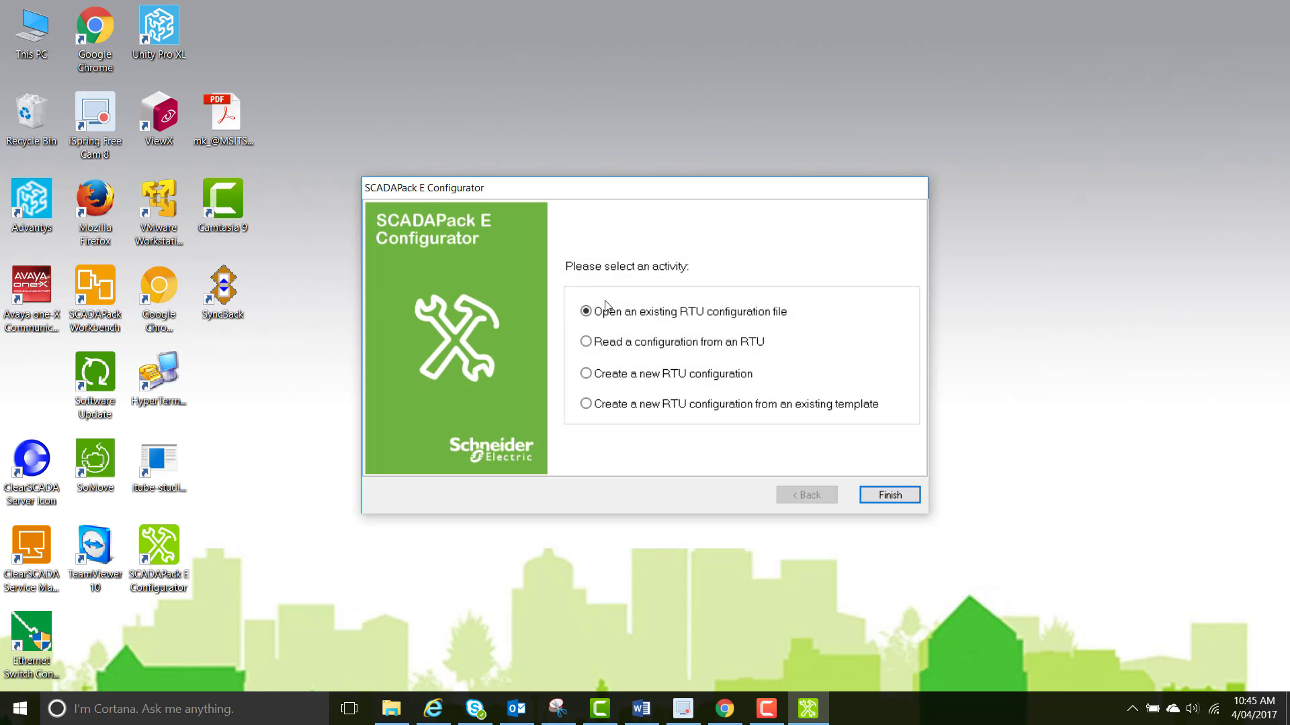
click(586, 341)
click(889, 495)
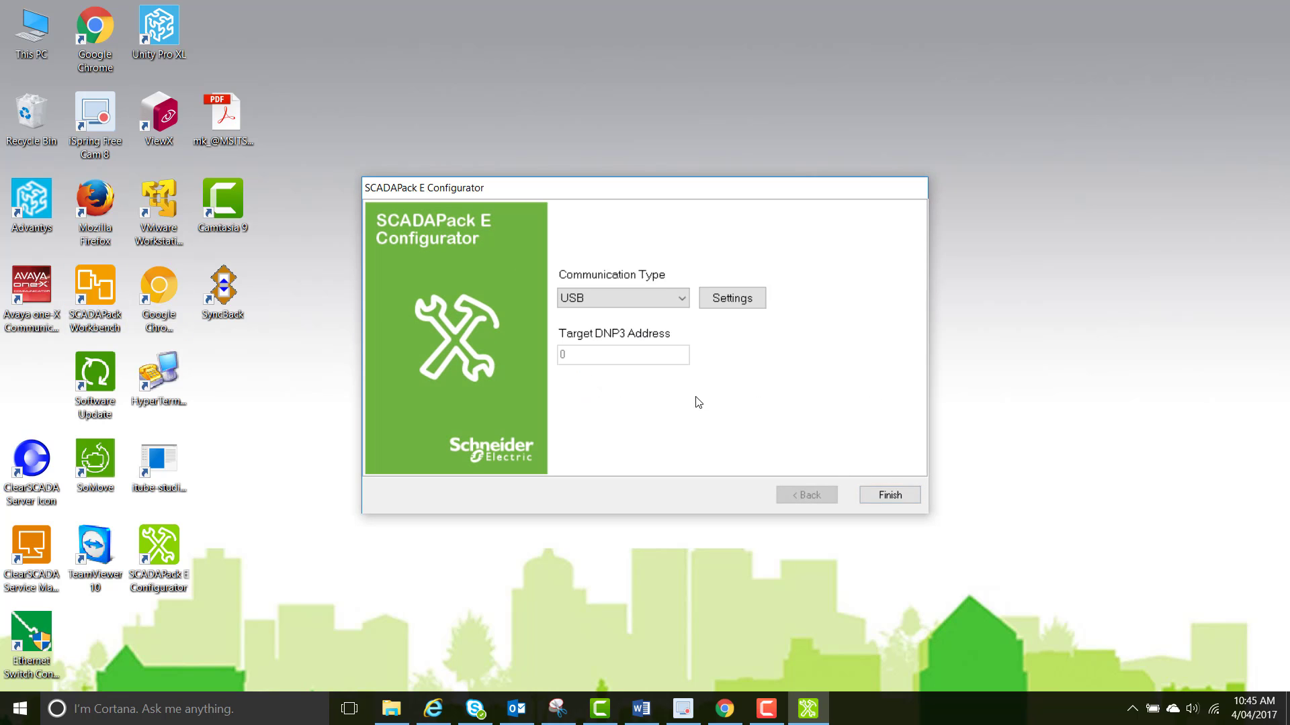
click(880, 497)
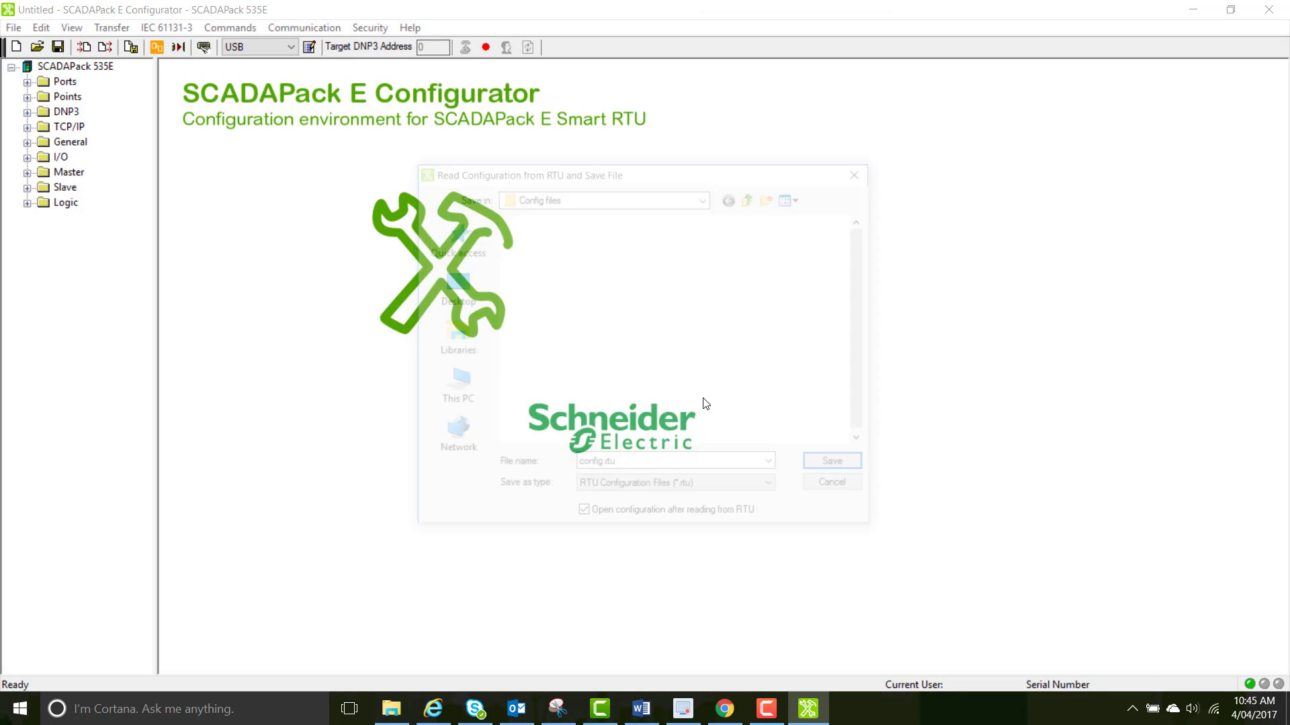
click(836, 473)
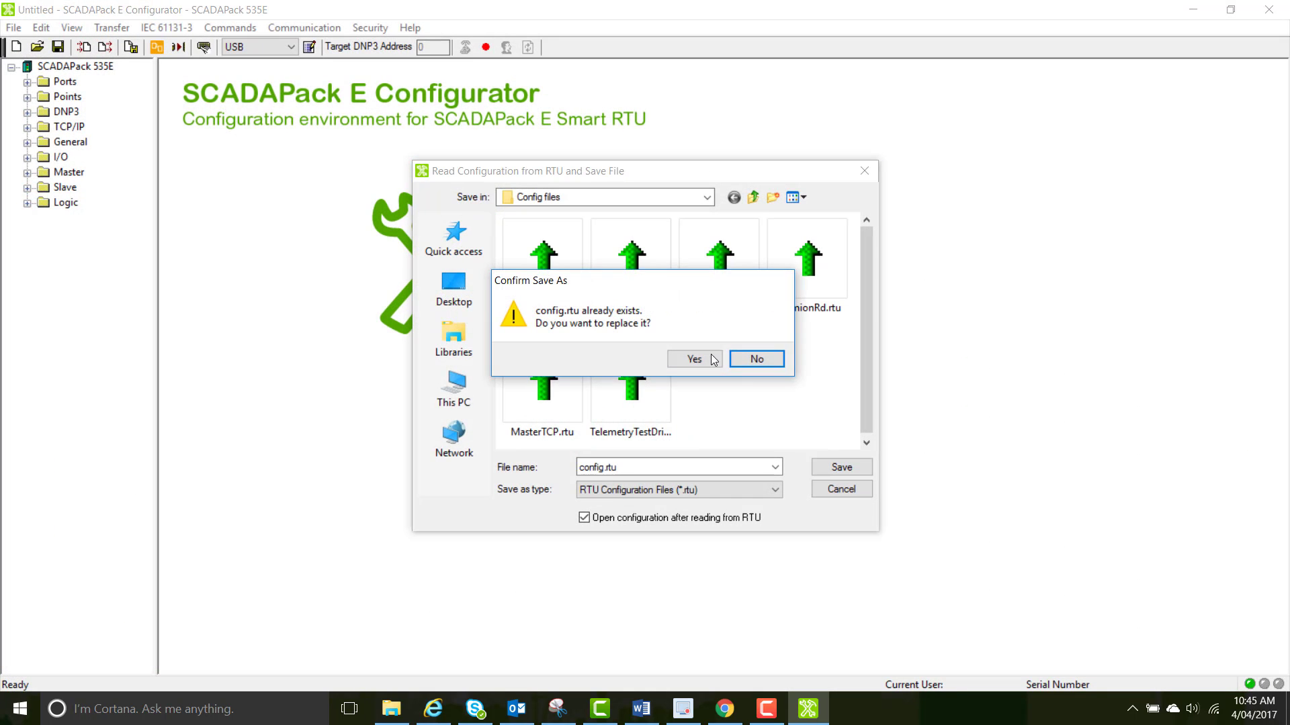
click(710, 361)
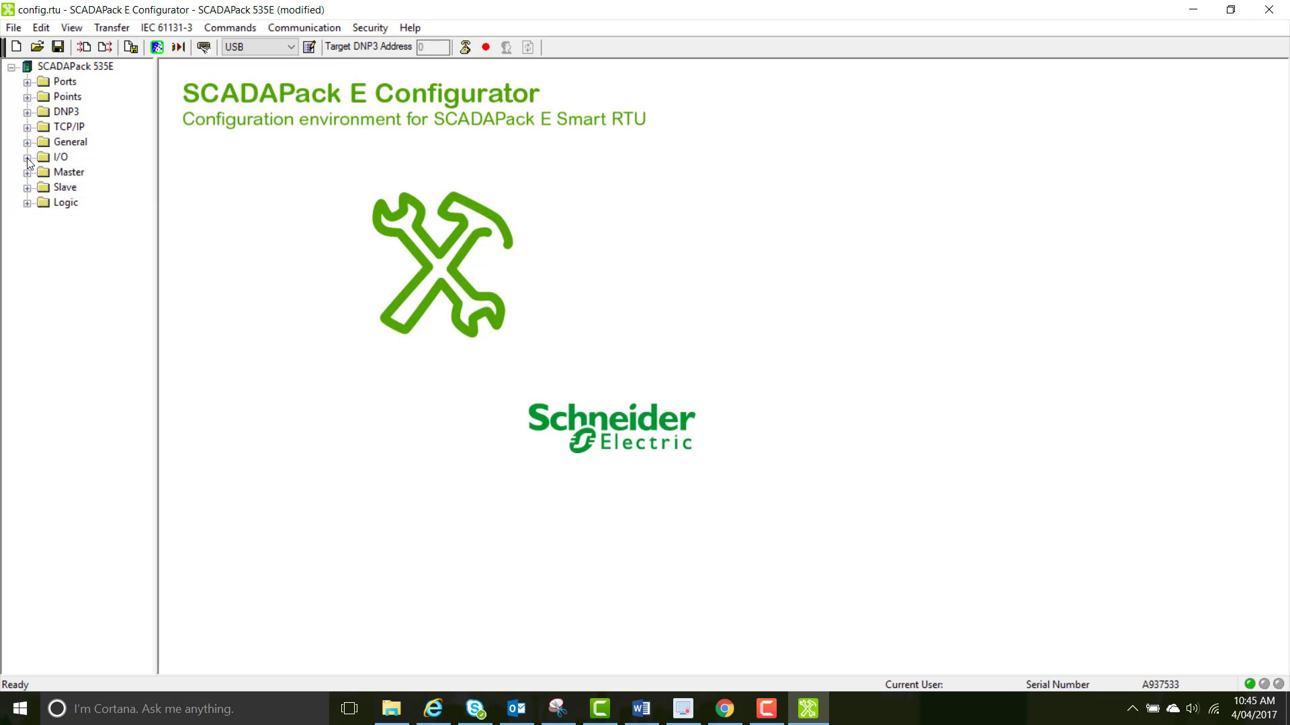
Under I/O > SCADAPack I/O, add a 6601 Composite I/O module at address 0
click(28, 157)
click(107, 173)
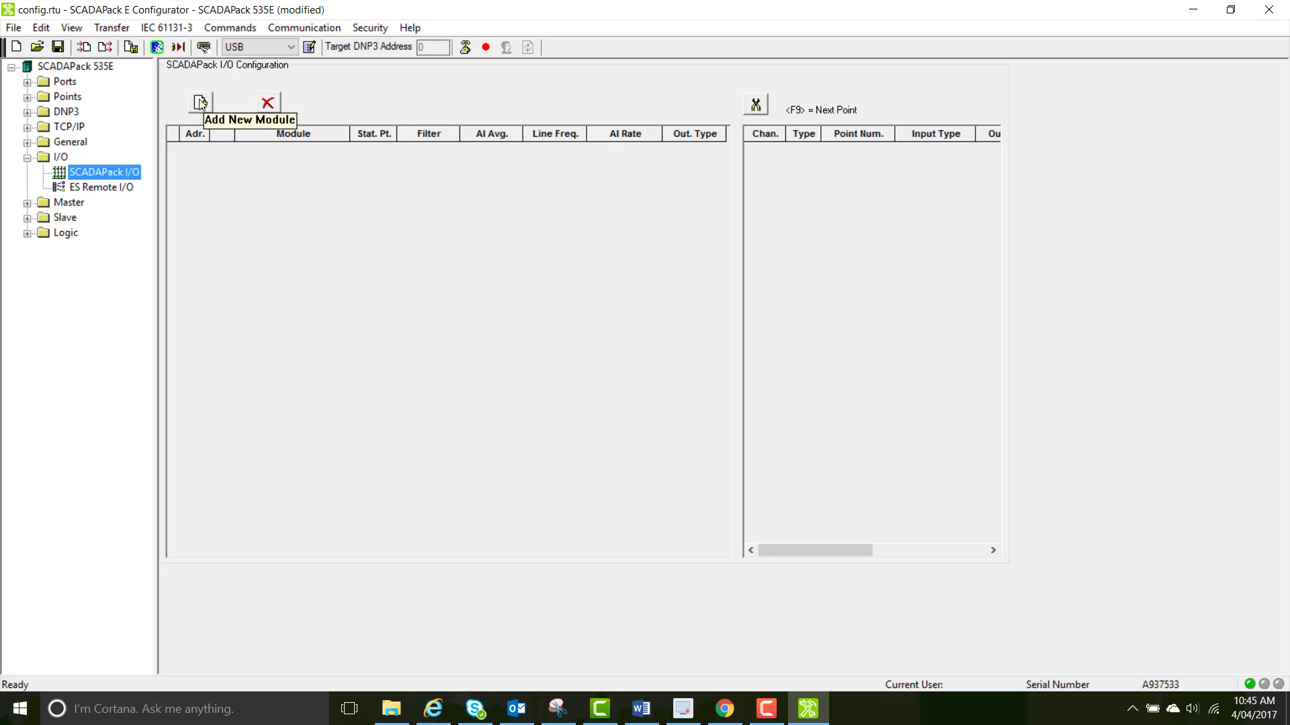
click(200, 103)
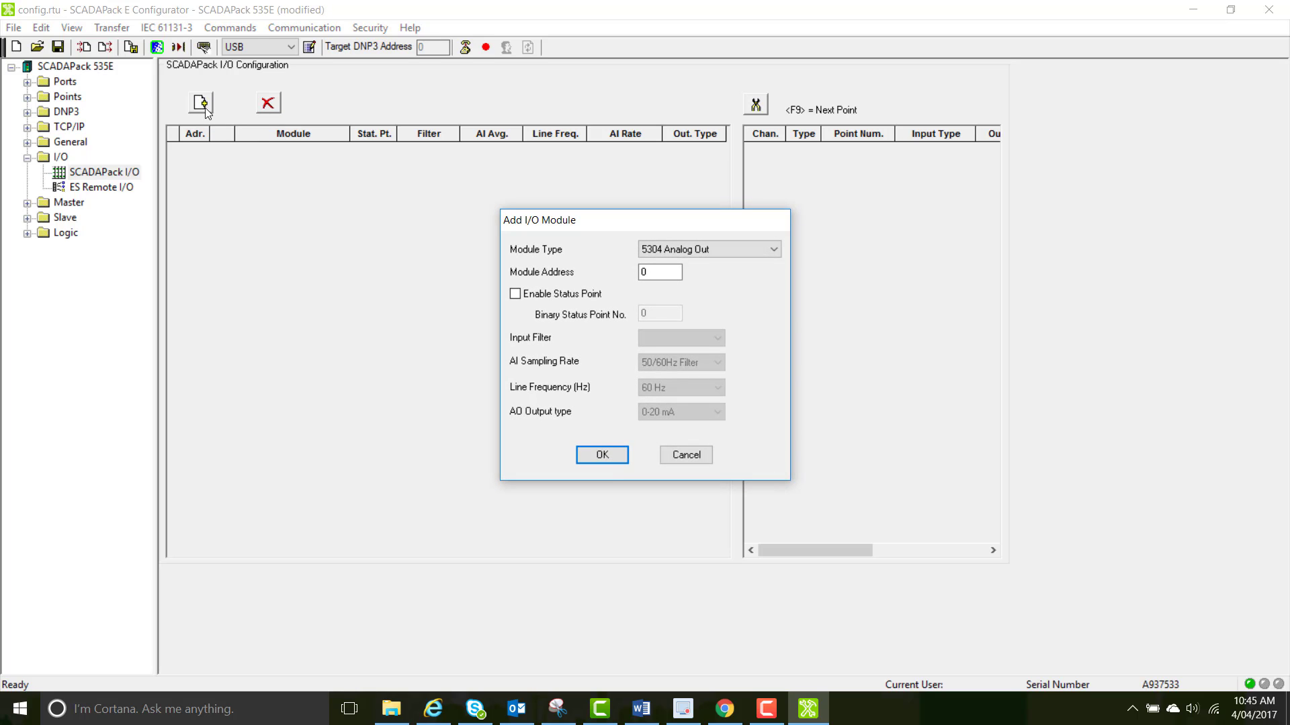
click(678, 250)
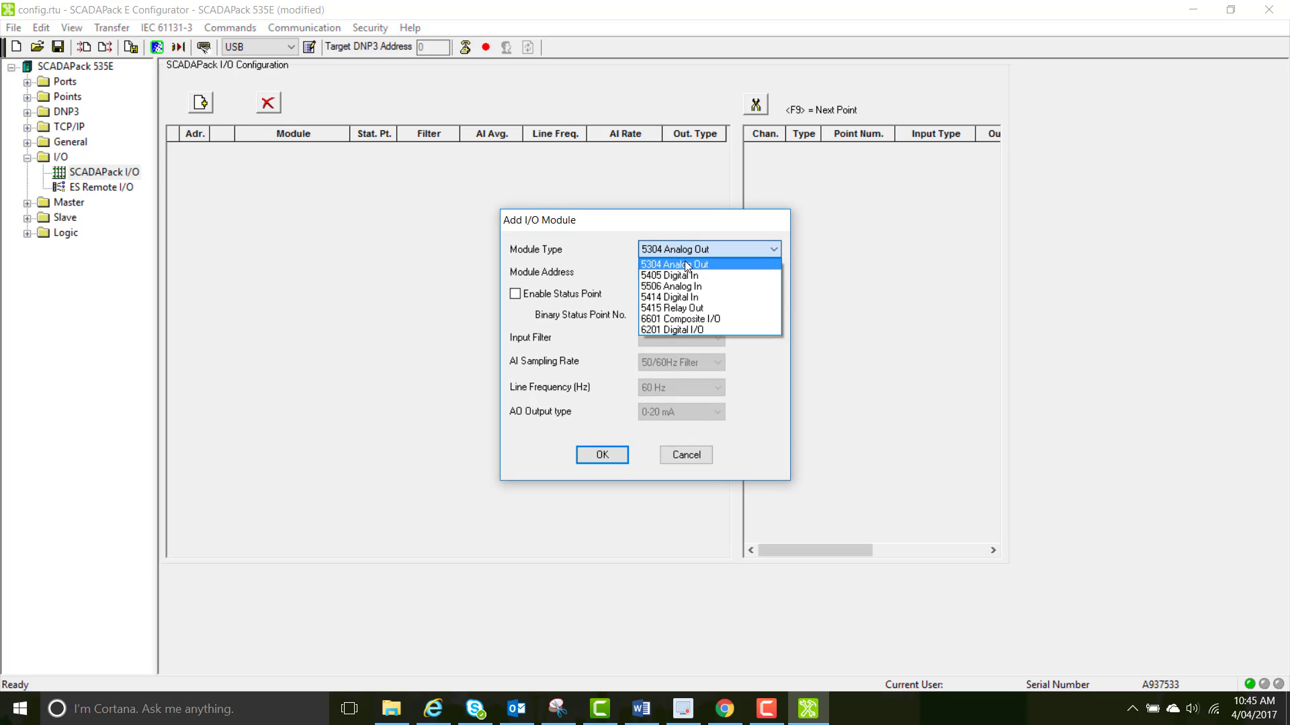
click(690, 320)
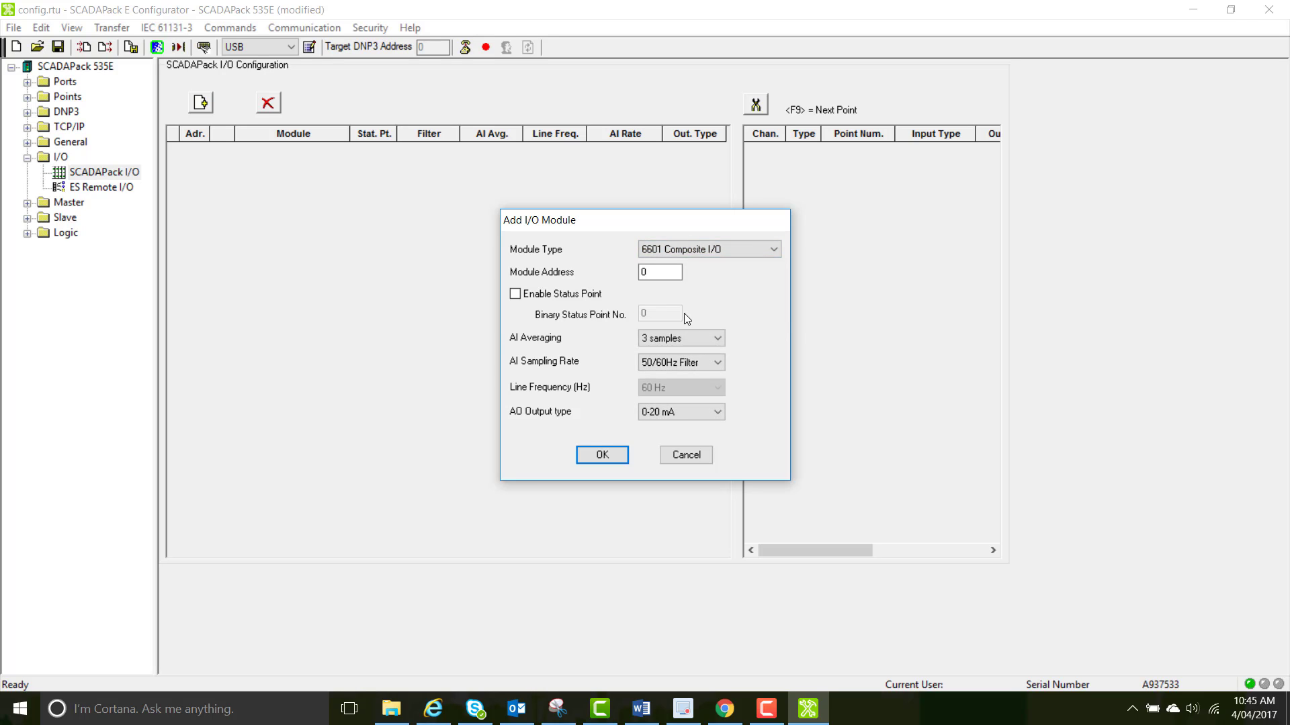
click(663, 272)
click(616, 458)
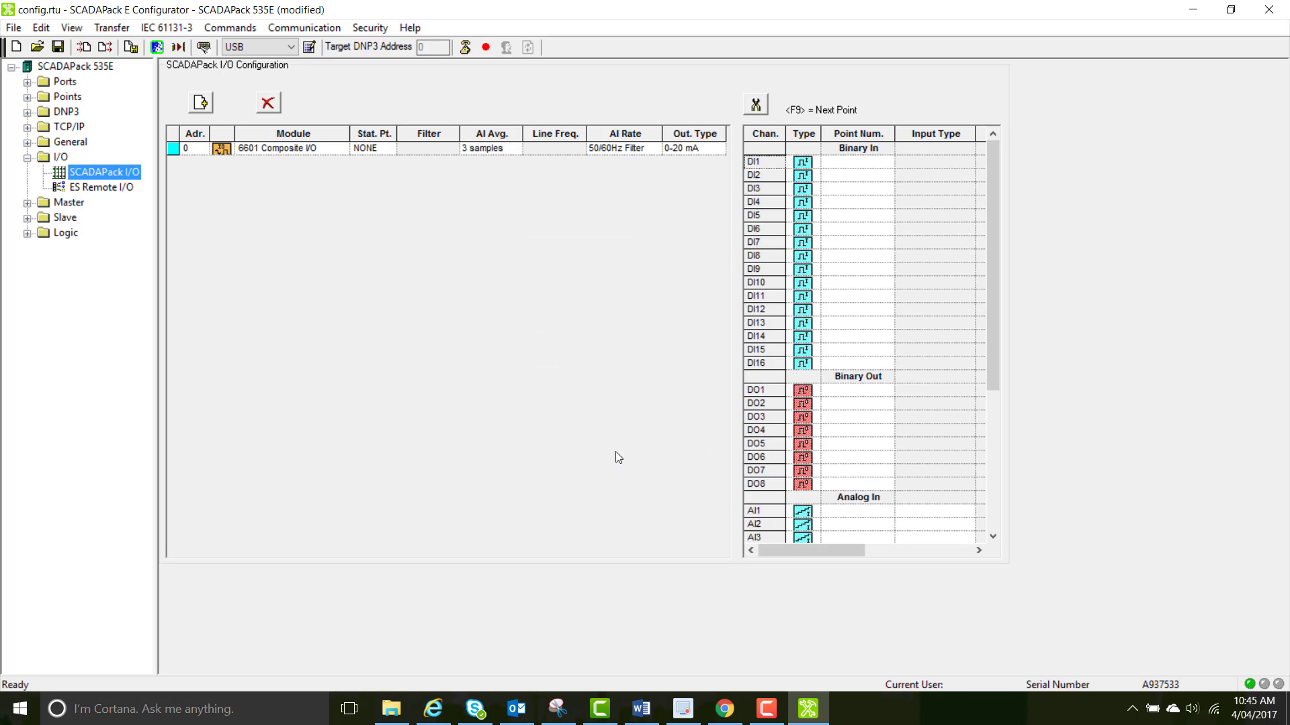
Add a 6201 Digital I/O module below the 6601 and view each module's channels
click(200, 102)
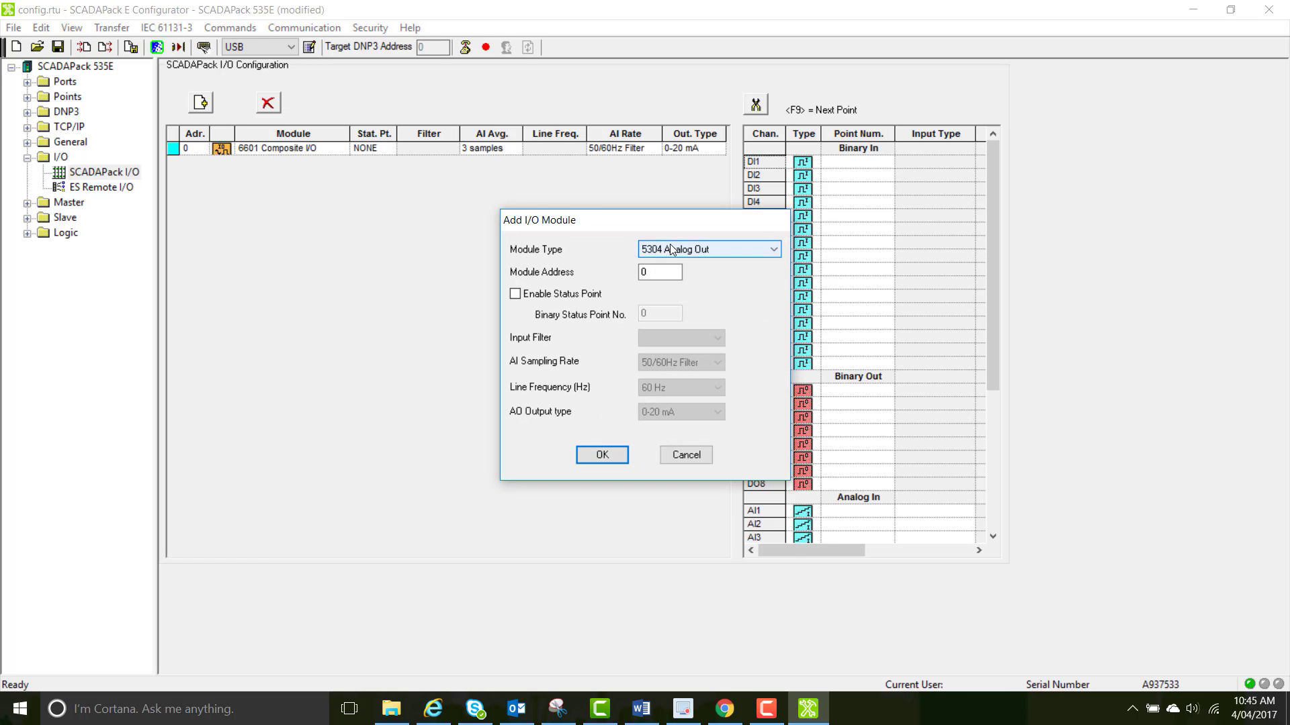
click(671, 249)
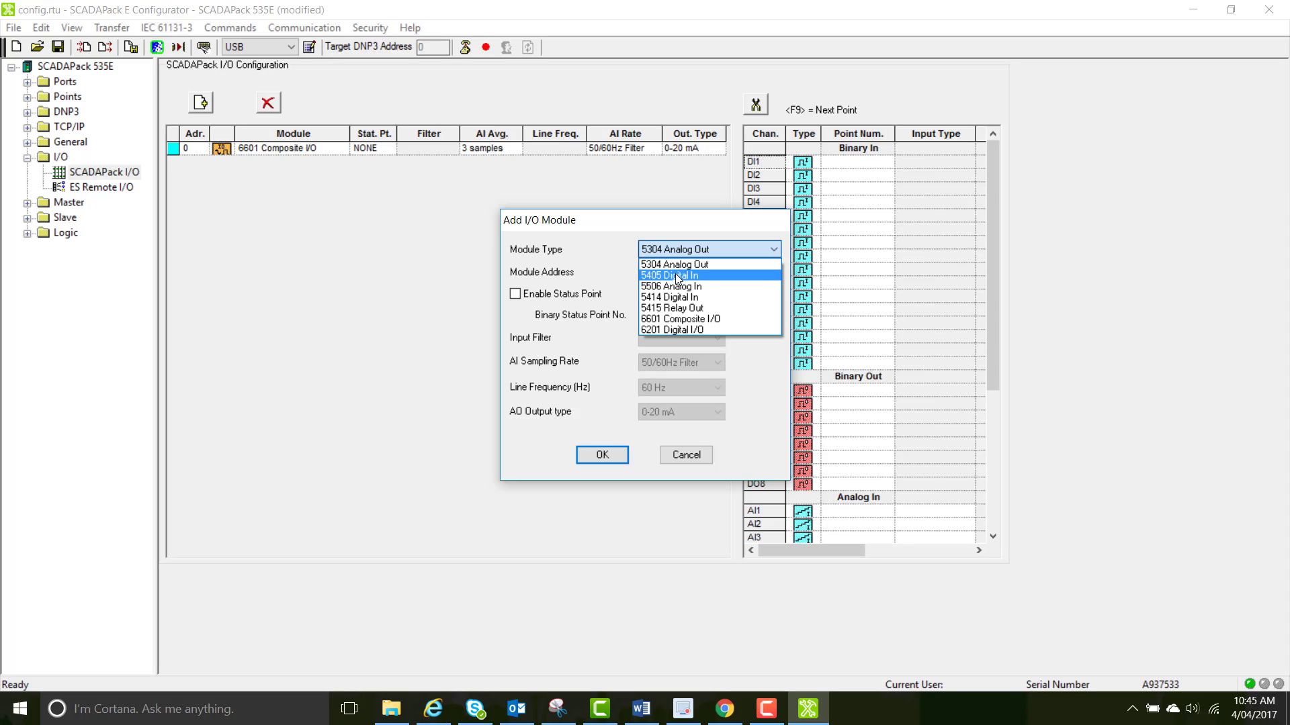
click(685, 331)
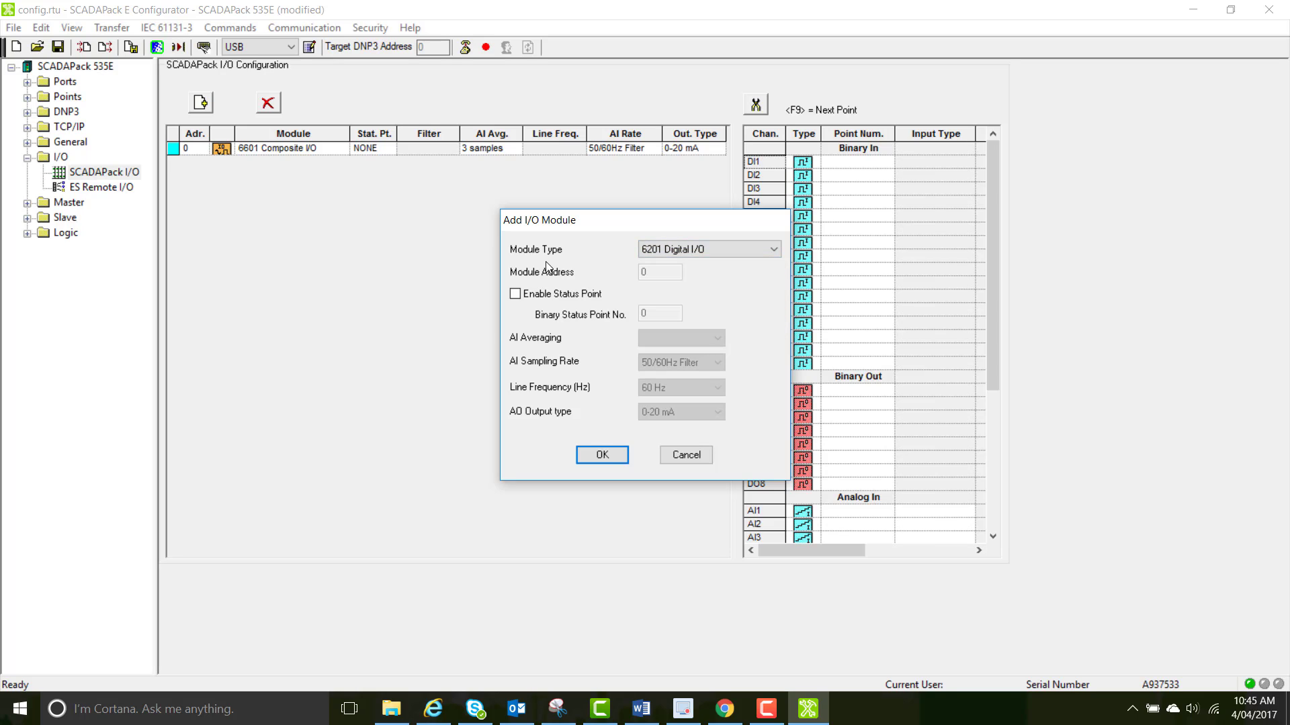
click(603, 455)
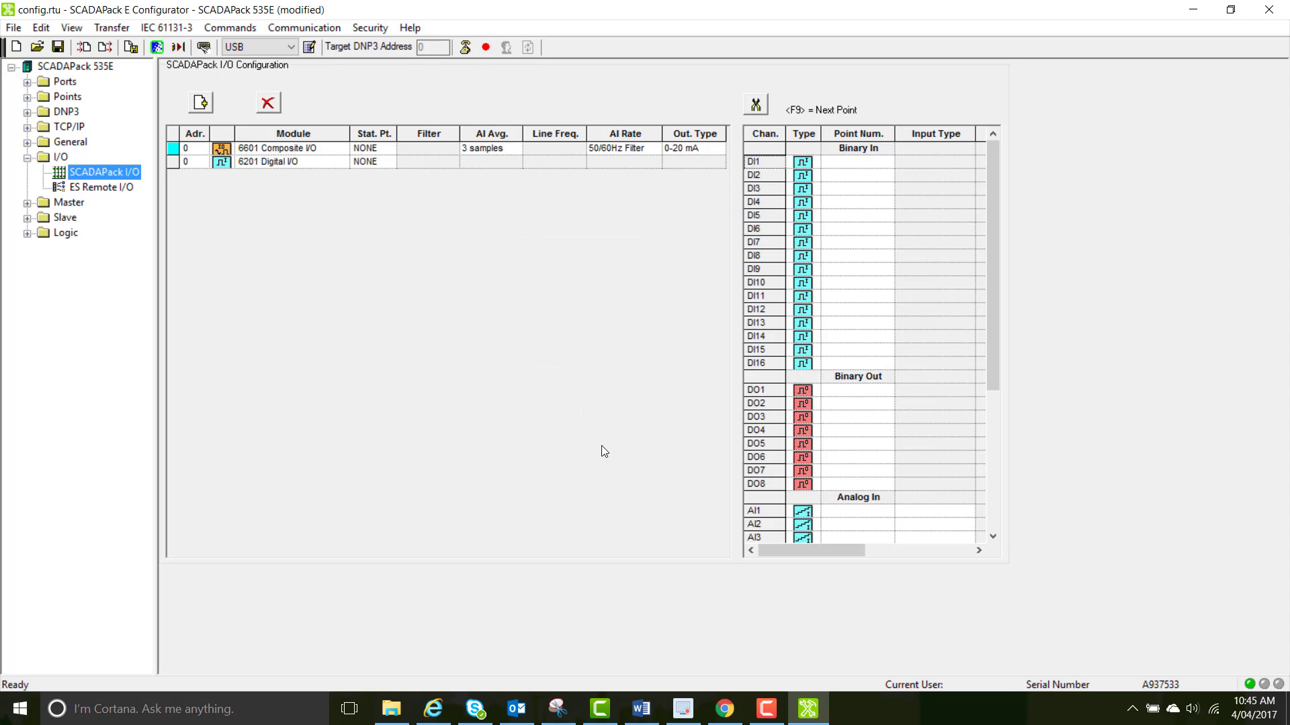
click(310, 161)
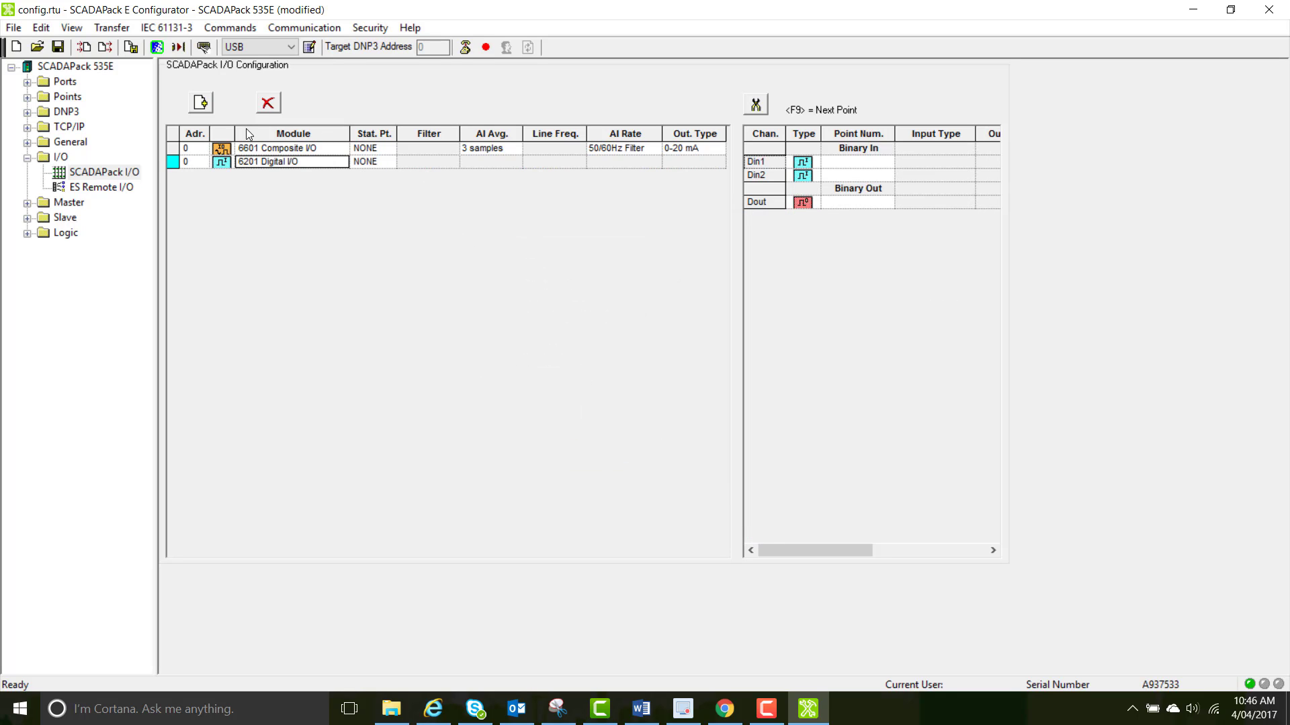
click(307, 148)
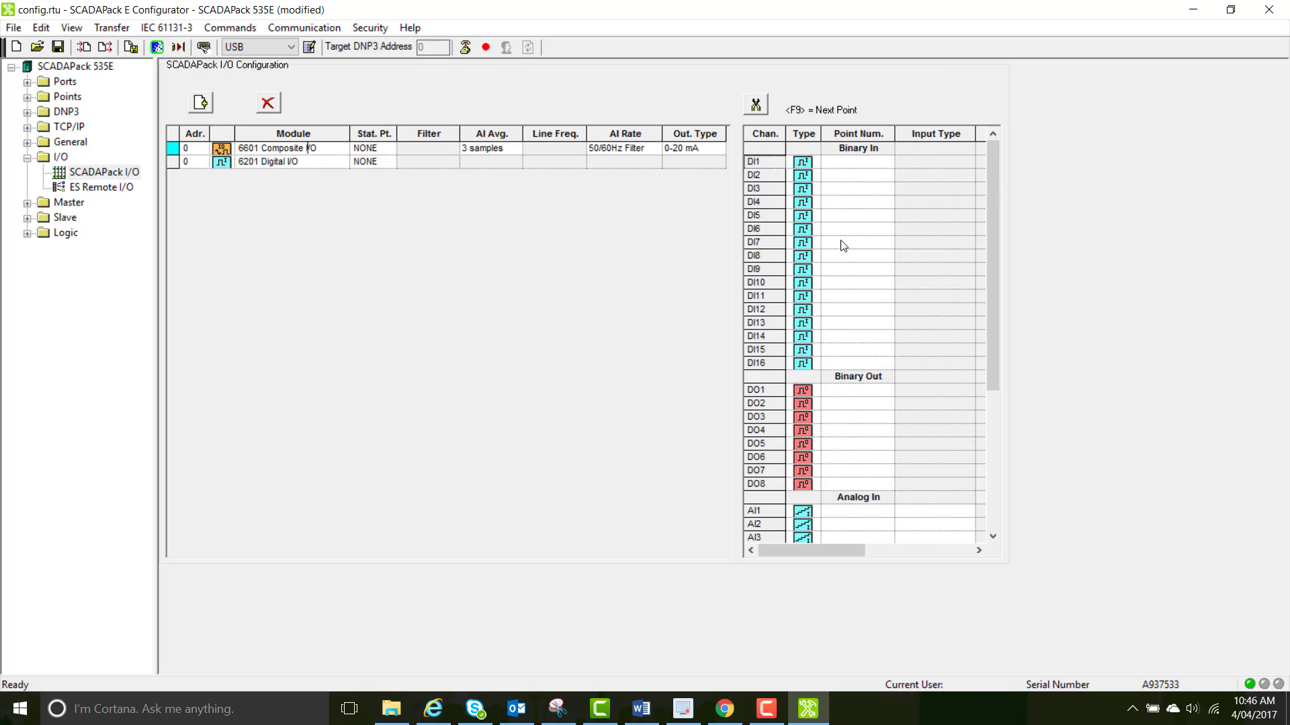
Number the 6601's digital inputs DI1–DI8 as points 1 through 8
click(851, 162)
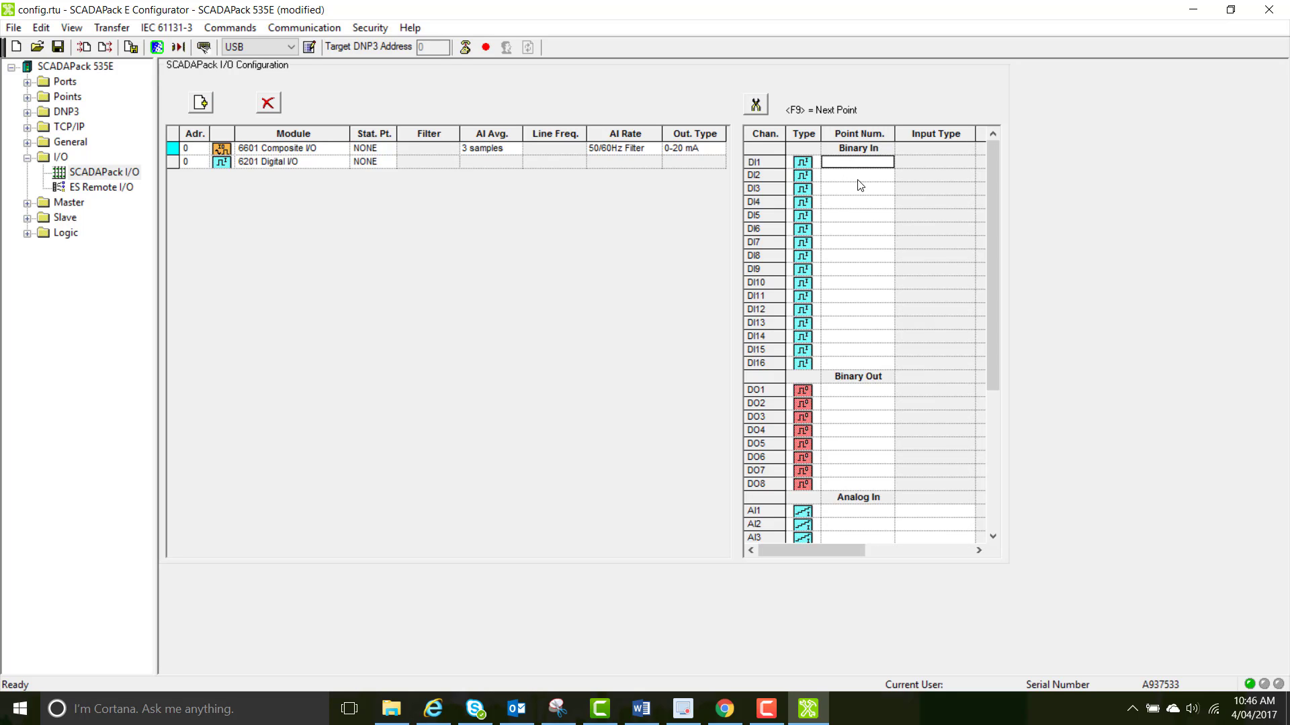
text(1)
key(F9)
key(F9)
key(F9)
key(F9)
key(F9)
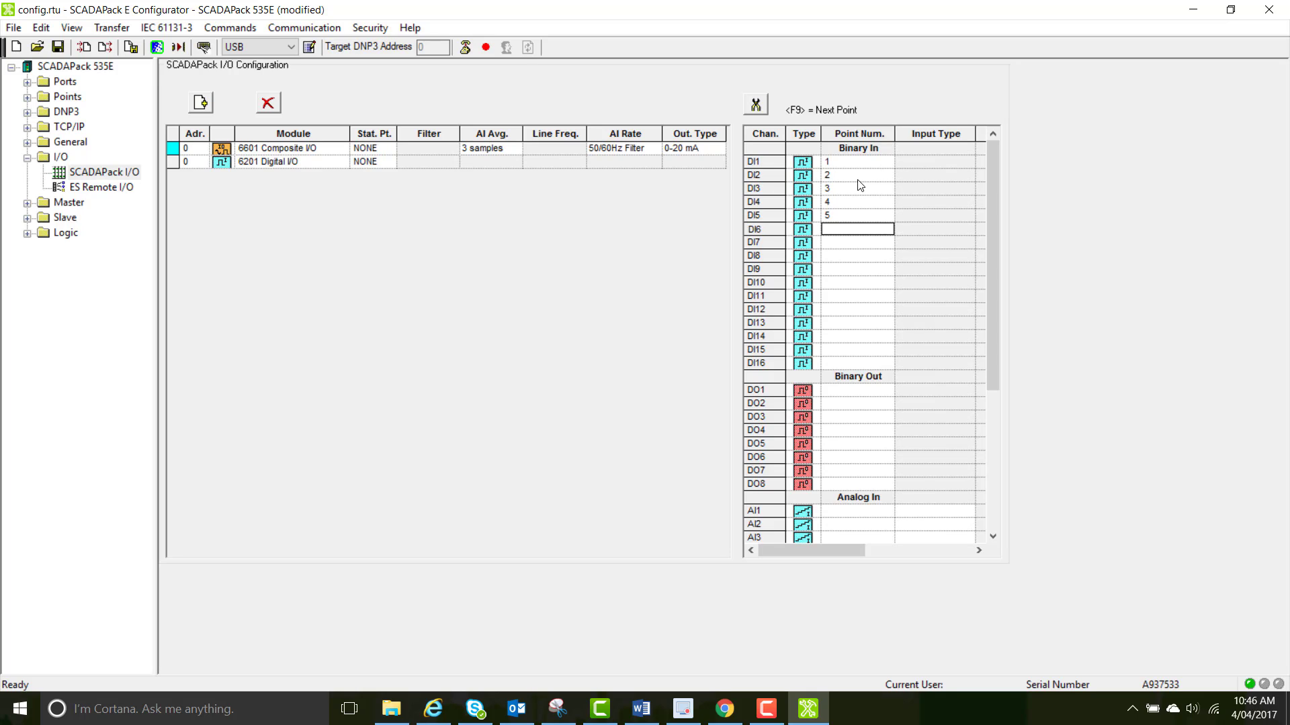
key(F9)
key(F9)
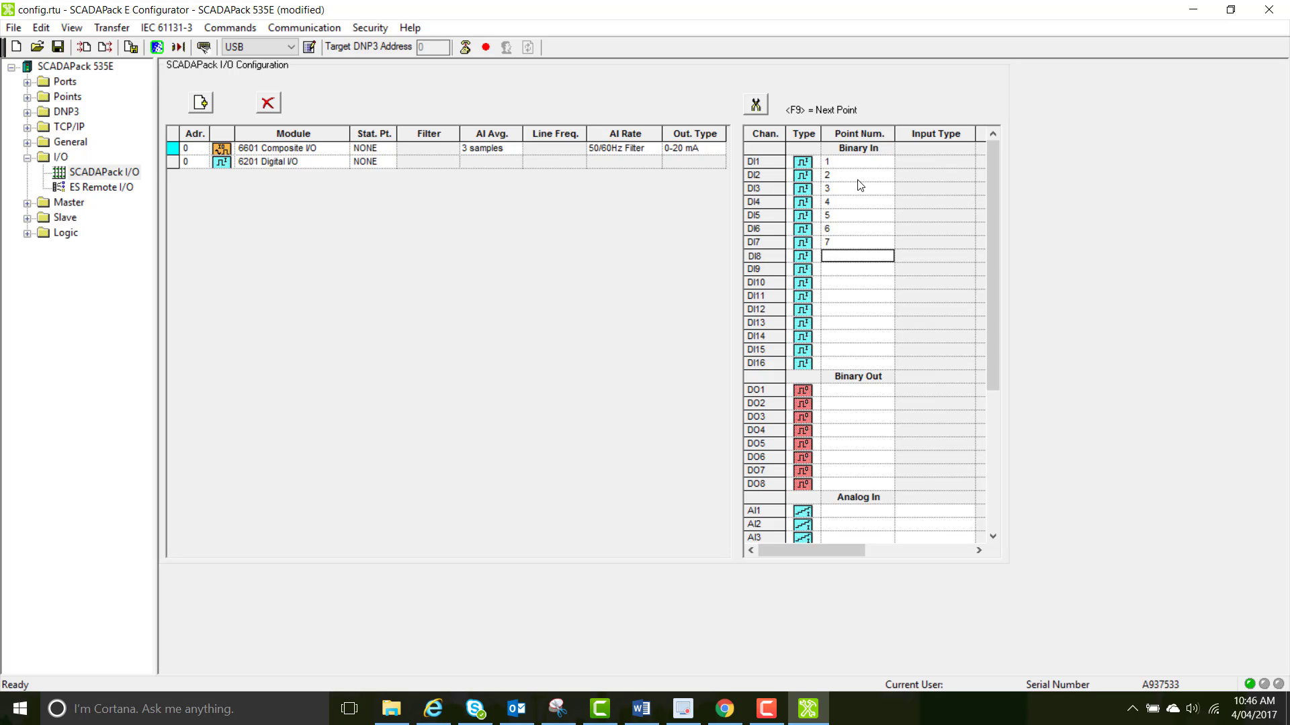
text(8)
click(478, 201)
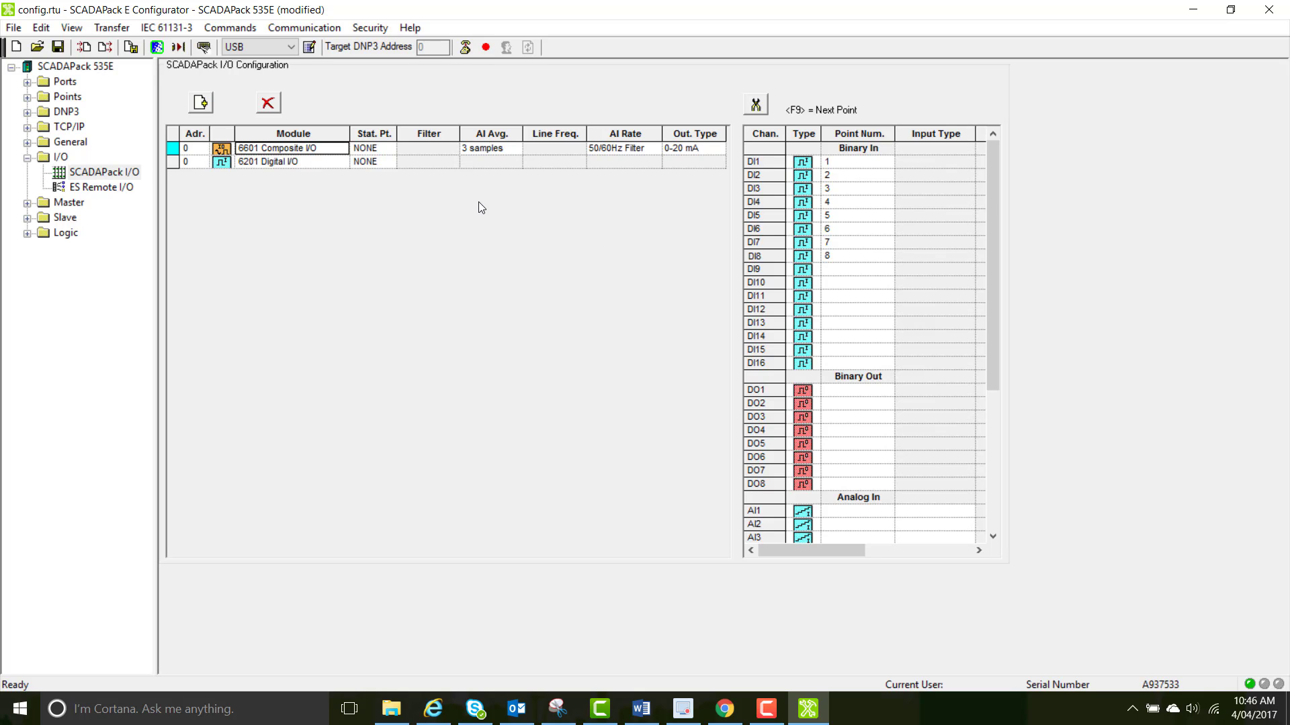
Write the configuration to the RTU with File > Write RTU Configuration
click(11, 31)
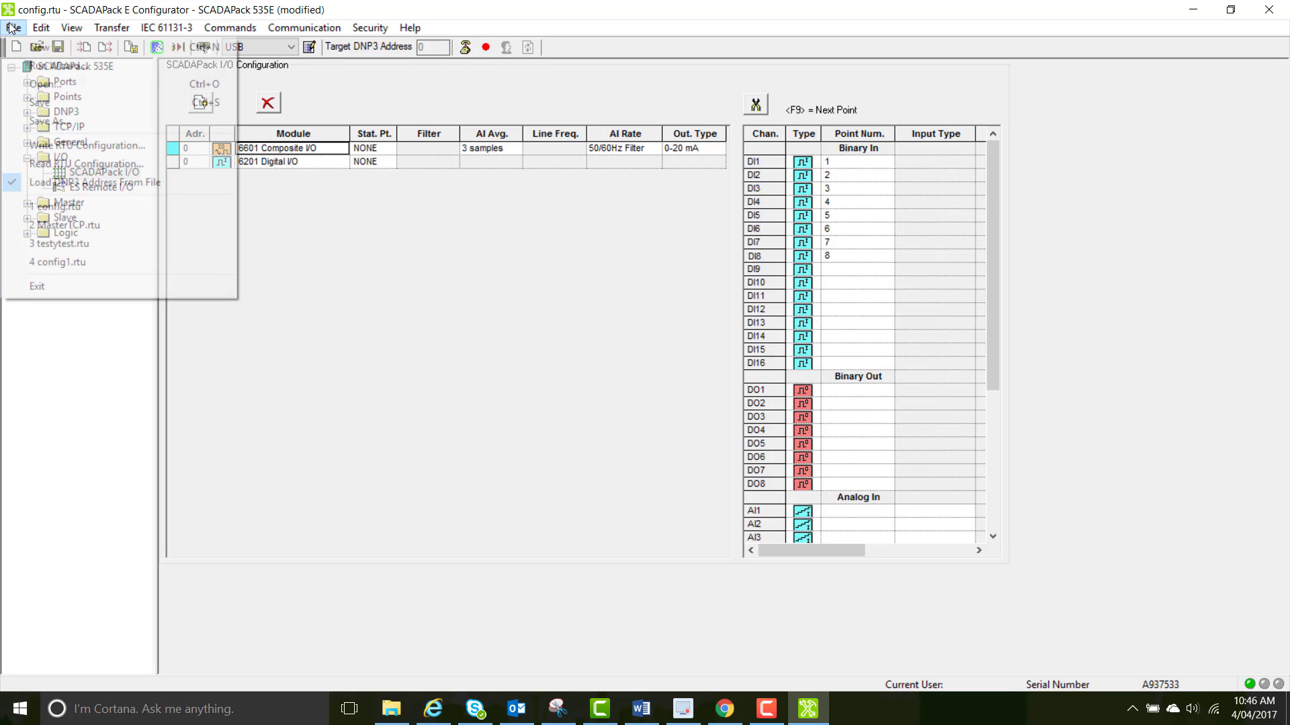
click(62, 146)
click(676, 388)
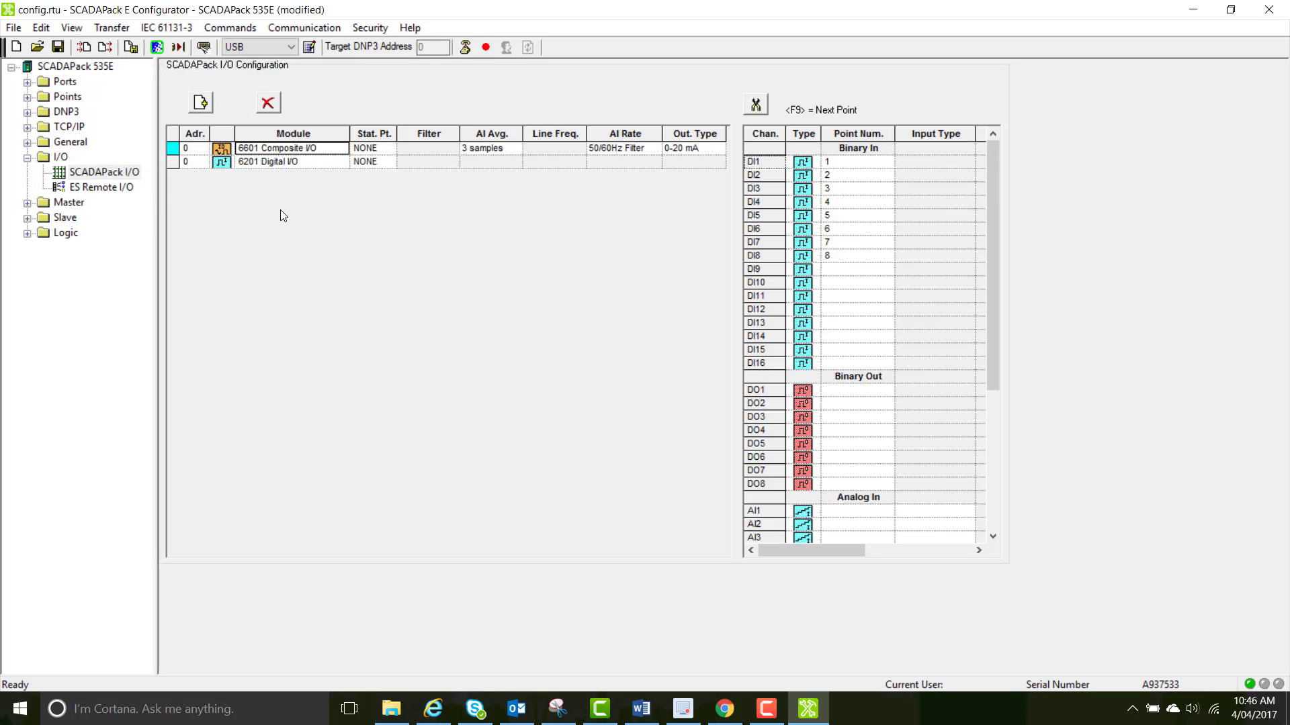
Check the binary points table, then number the 6601's DO1–DO8 as 1–8 and AI1–AI6 as 1–6
click(27, 96)
click(99, 126)
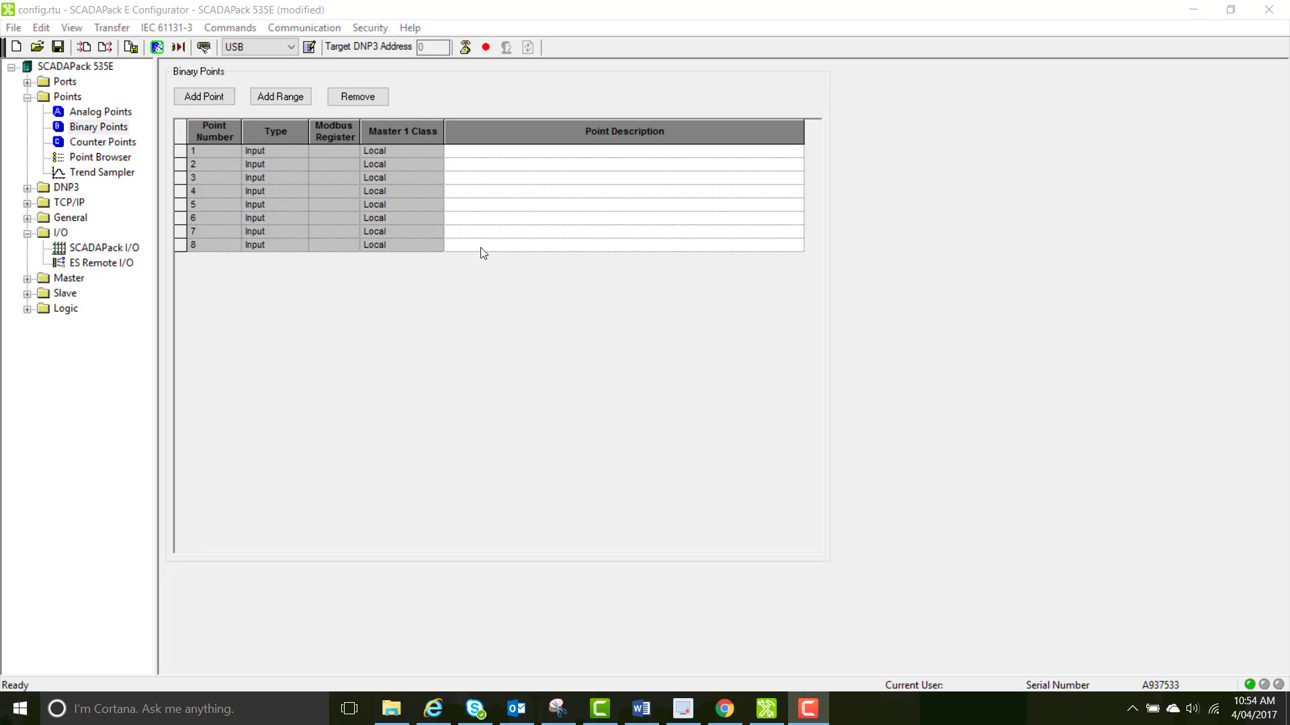
click(102, 250)
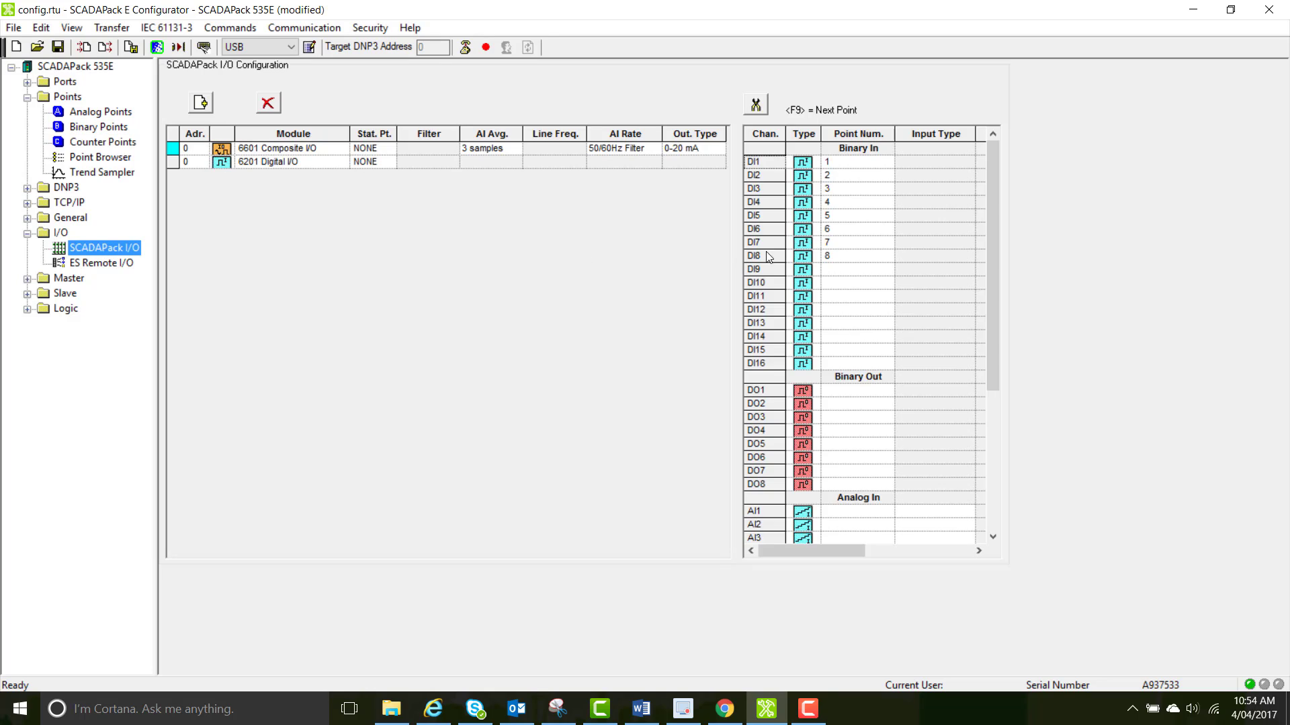
click(844, 392)
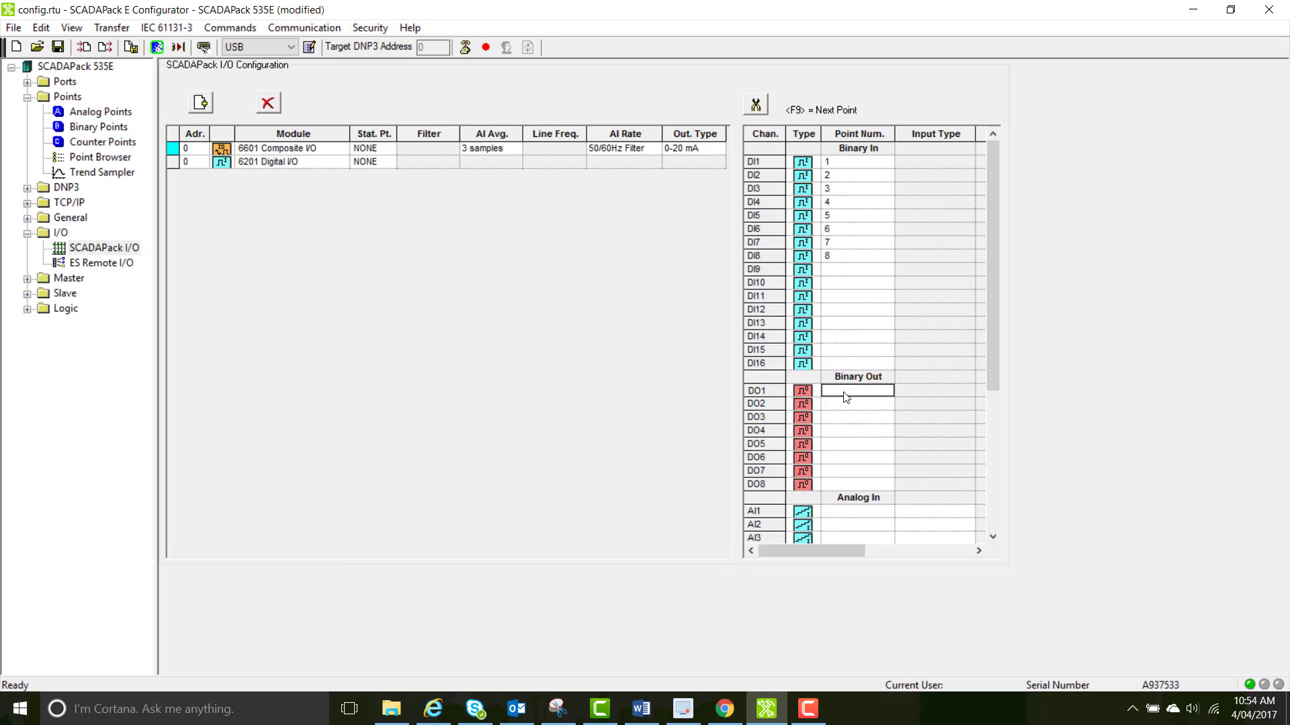
key(F9)
key(F9)
key(F9)
key(F9)
key(F9)
key(F9)
key(F9)
key(F9)
key(F9)
key(F9)
key(F9)
key(F9)
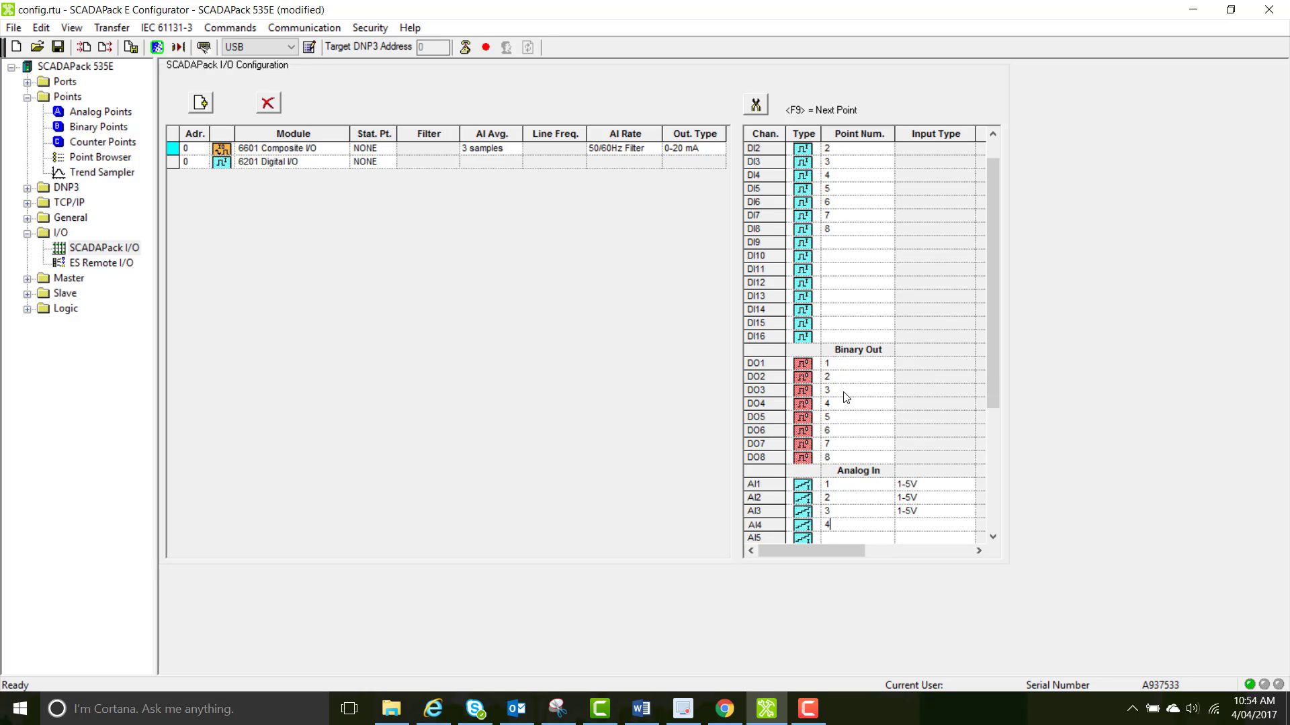
key(F9)
key(F9)
key(F9)
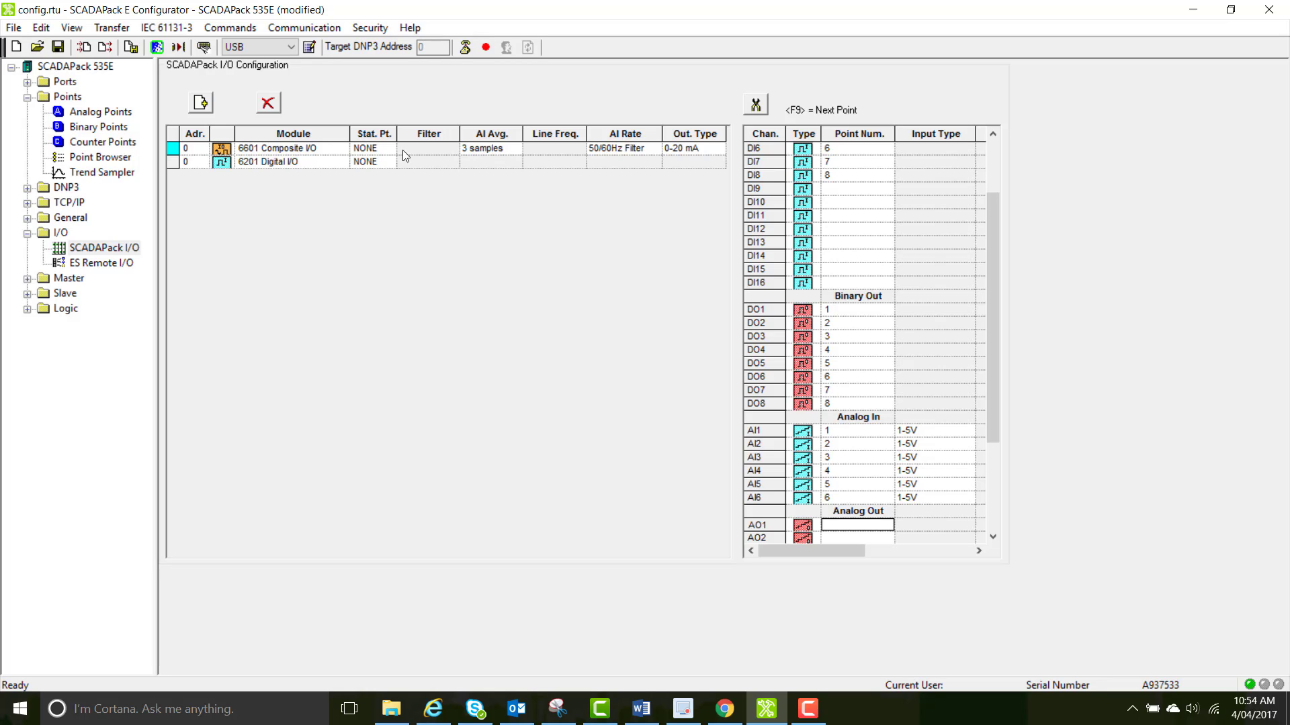
Give the 6201's Din1 and Din2 point numbers 101 and 102, and Dout point 101
click(252, 164)
click(848, 162)
text(101)
key(Return)
text(102)
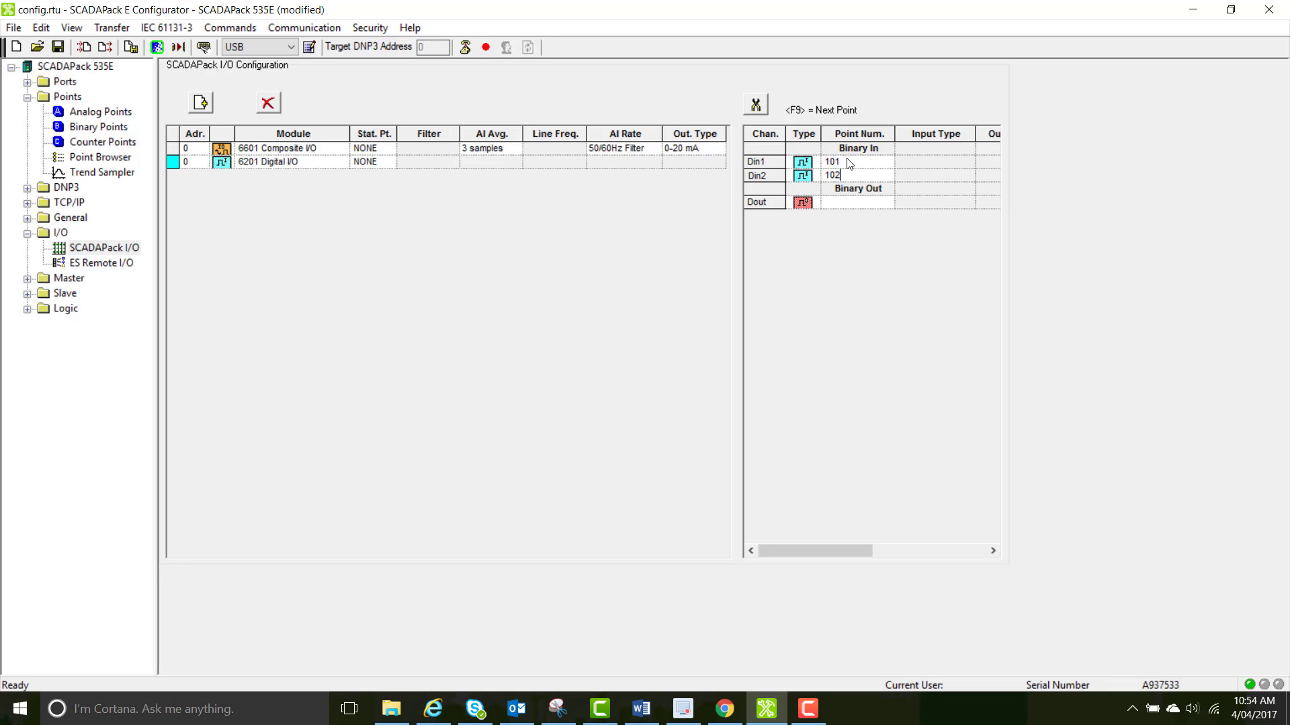
key(Return)
text(101)
key(Return)
Write the configuration to the RTU again and display the binary points table
click(20, 30)
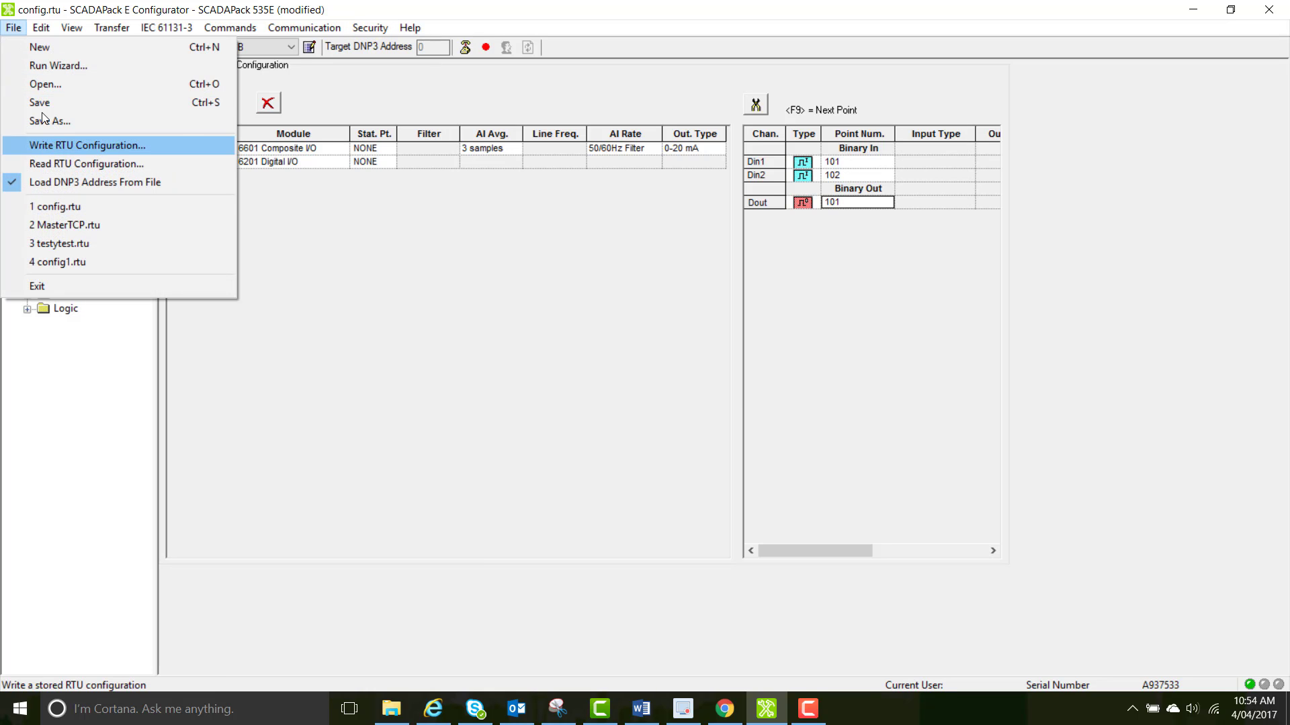
click(50, 139)
click(664, 394)
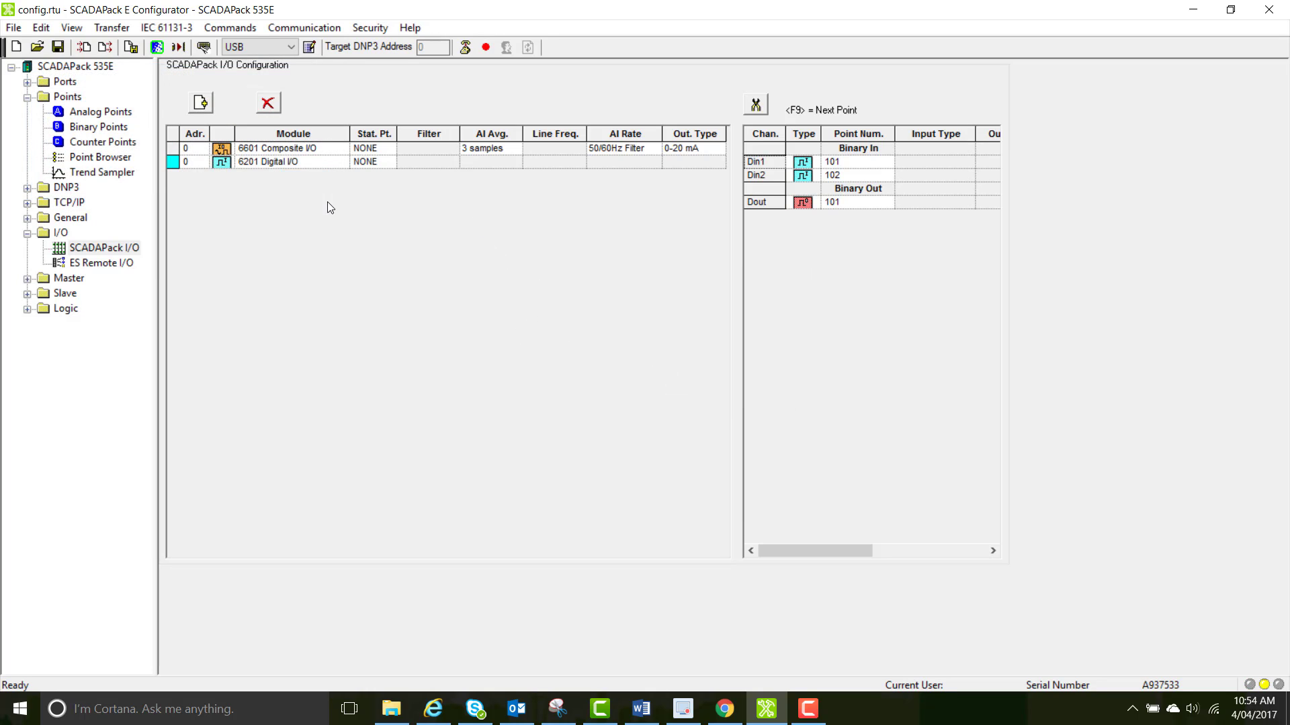
click(98, 111)
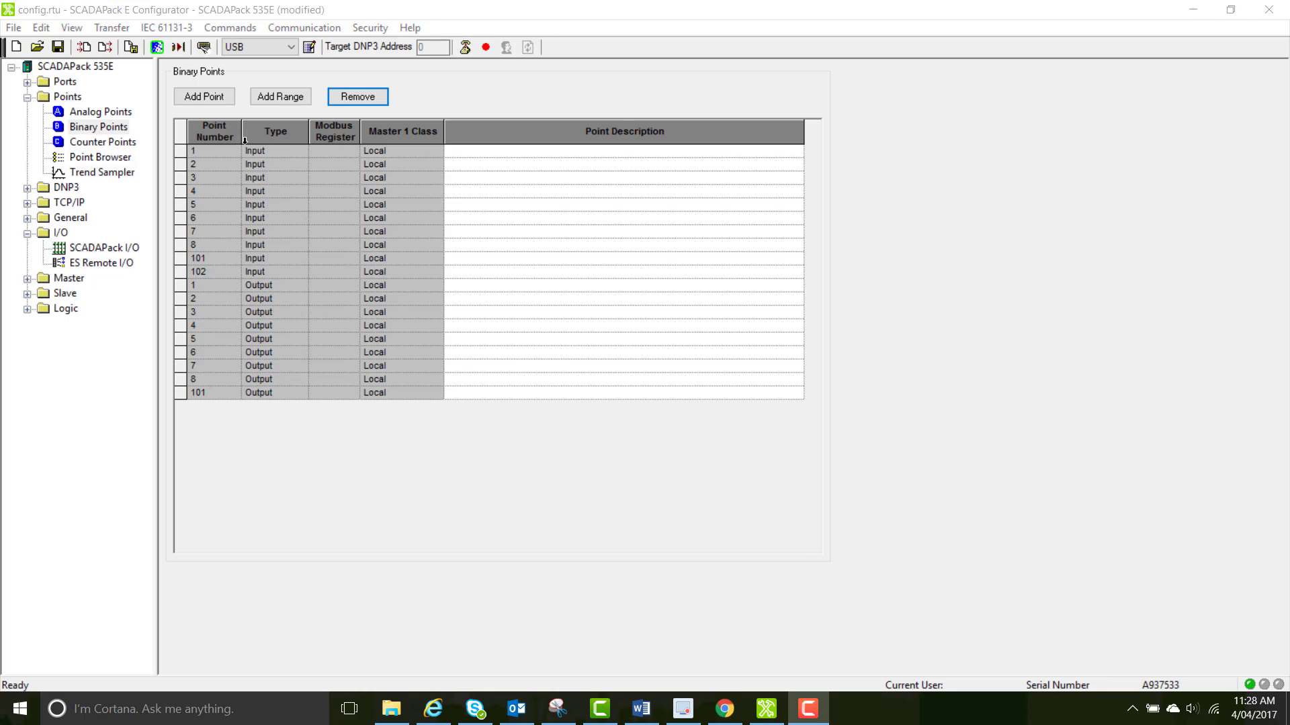
double_click(245, 150)
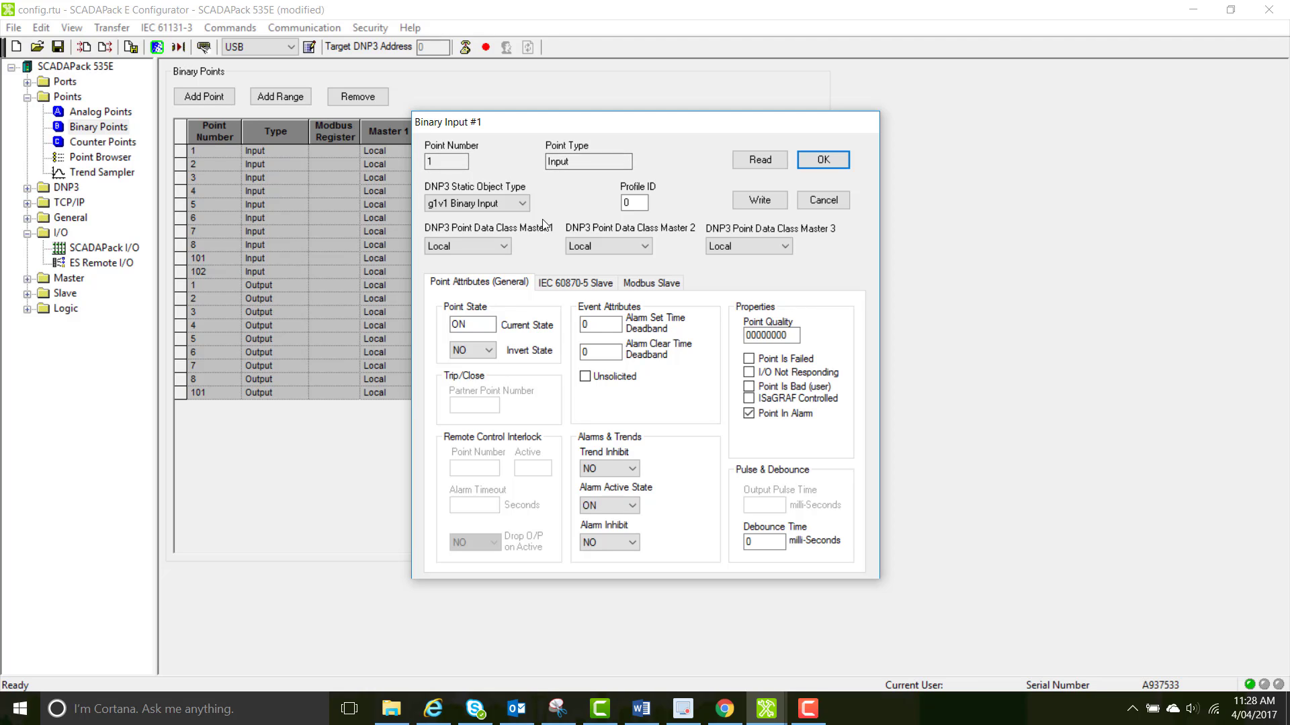
click(507, 246)
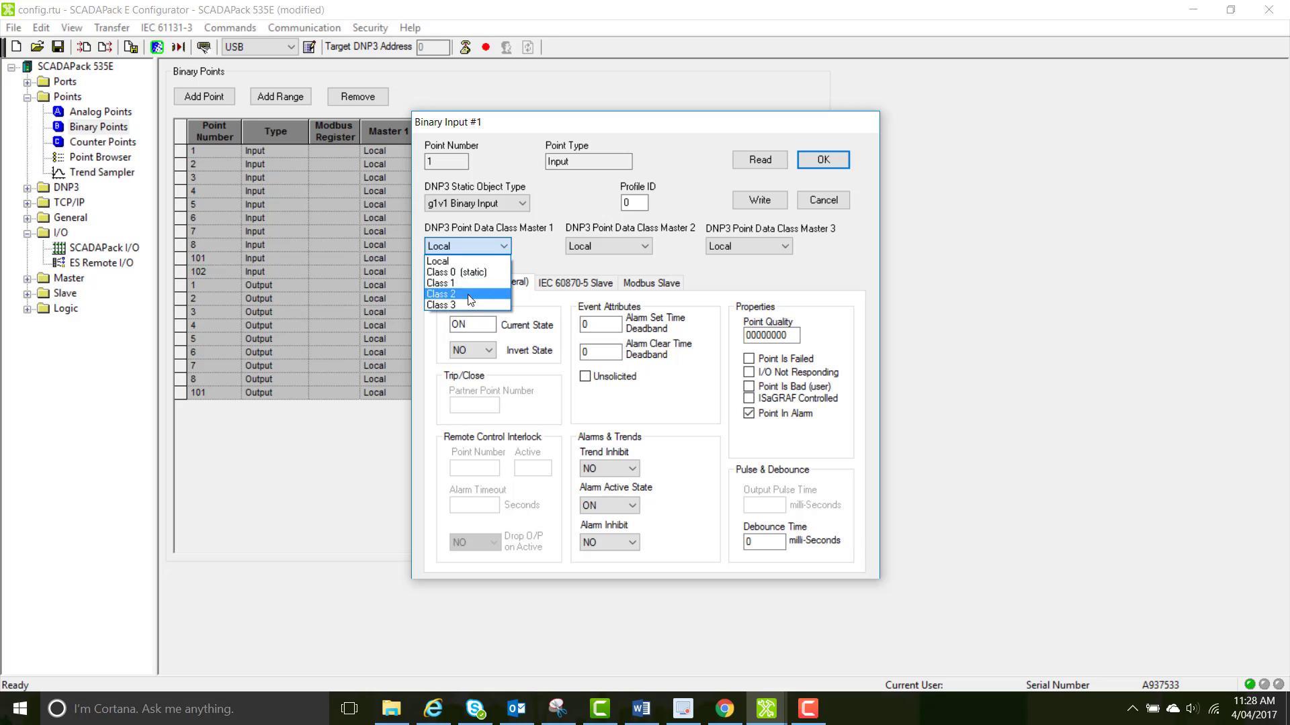
click(502, 246)
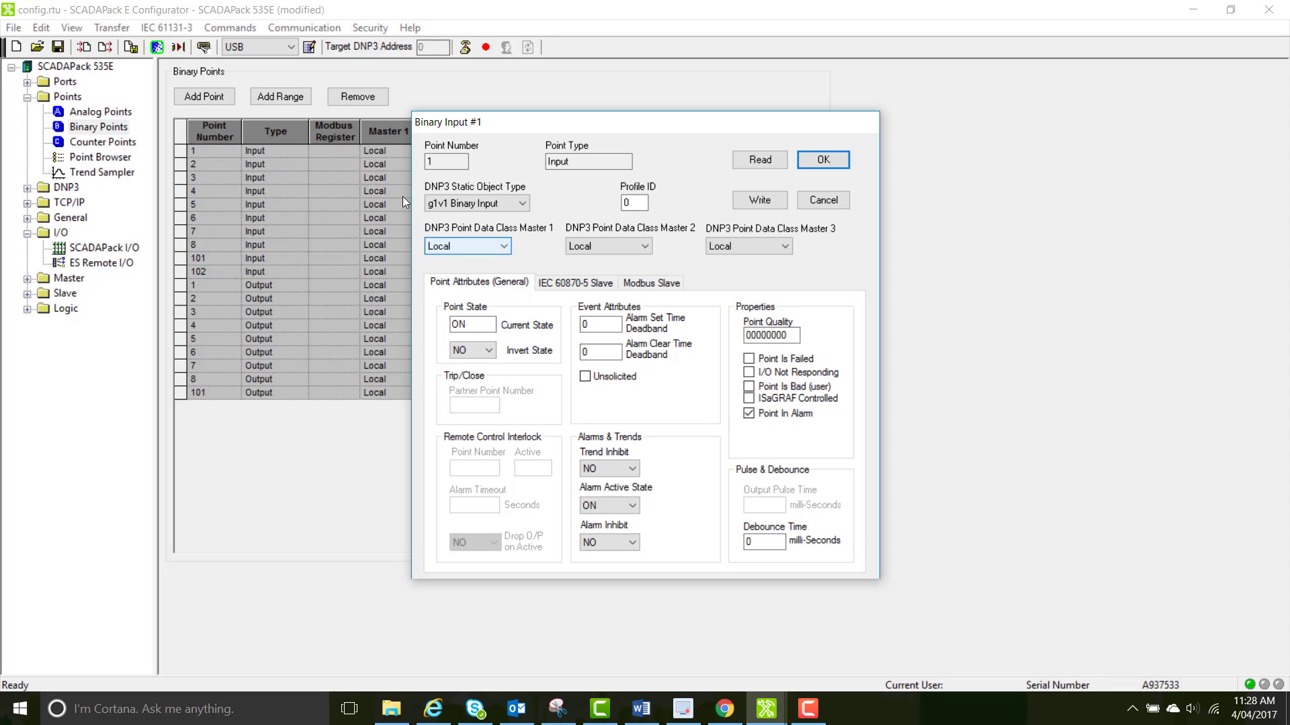
click(752, 337)
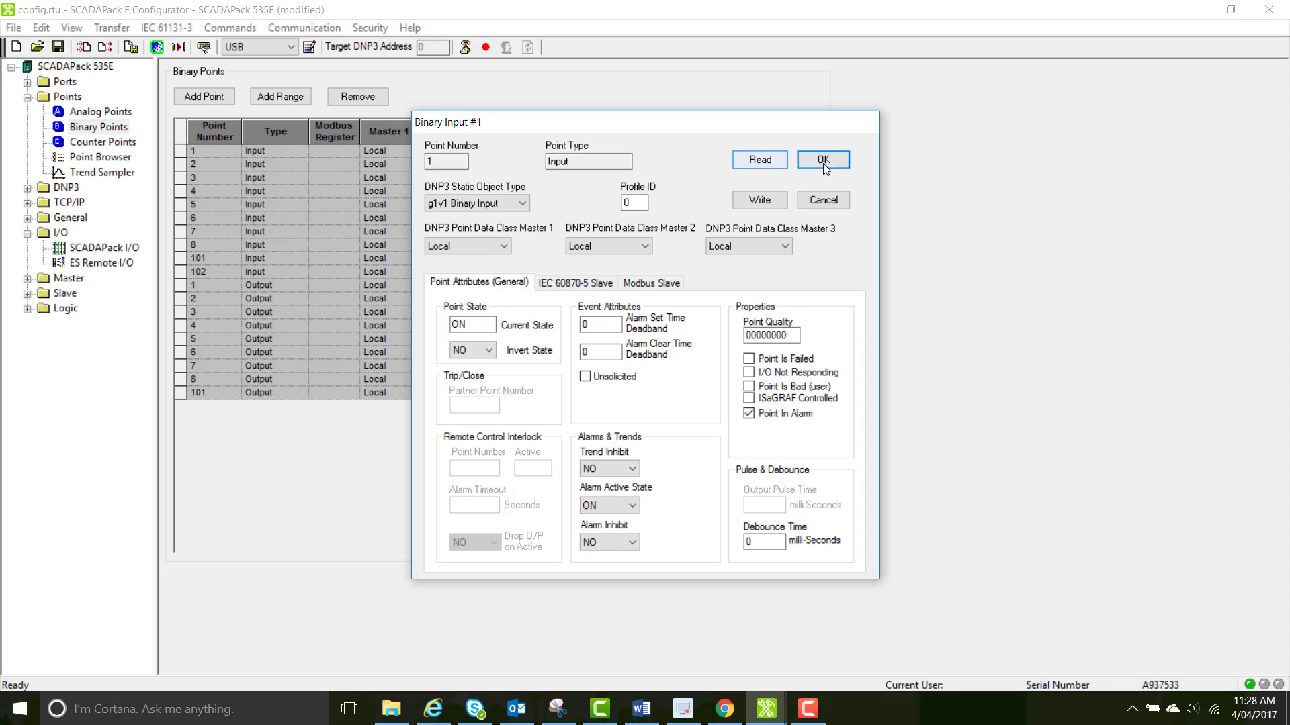
click(845, 159)
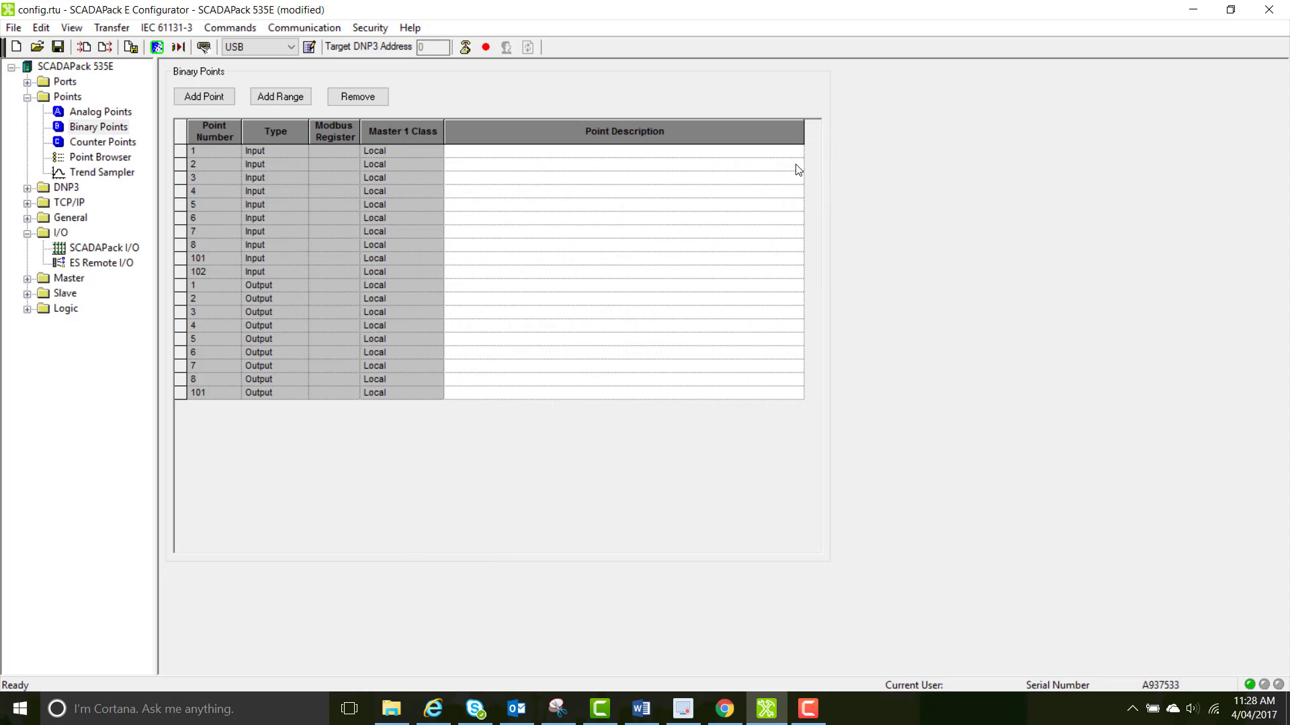
Open analog input 1's properties, keep Master 1 class Local, review its scaling and alarm limits, then close
click(70, 113)
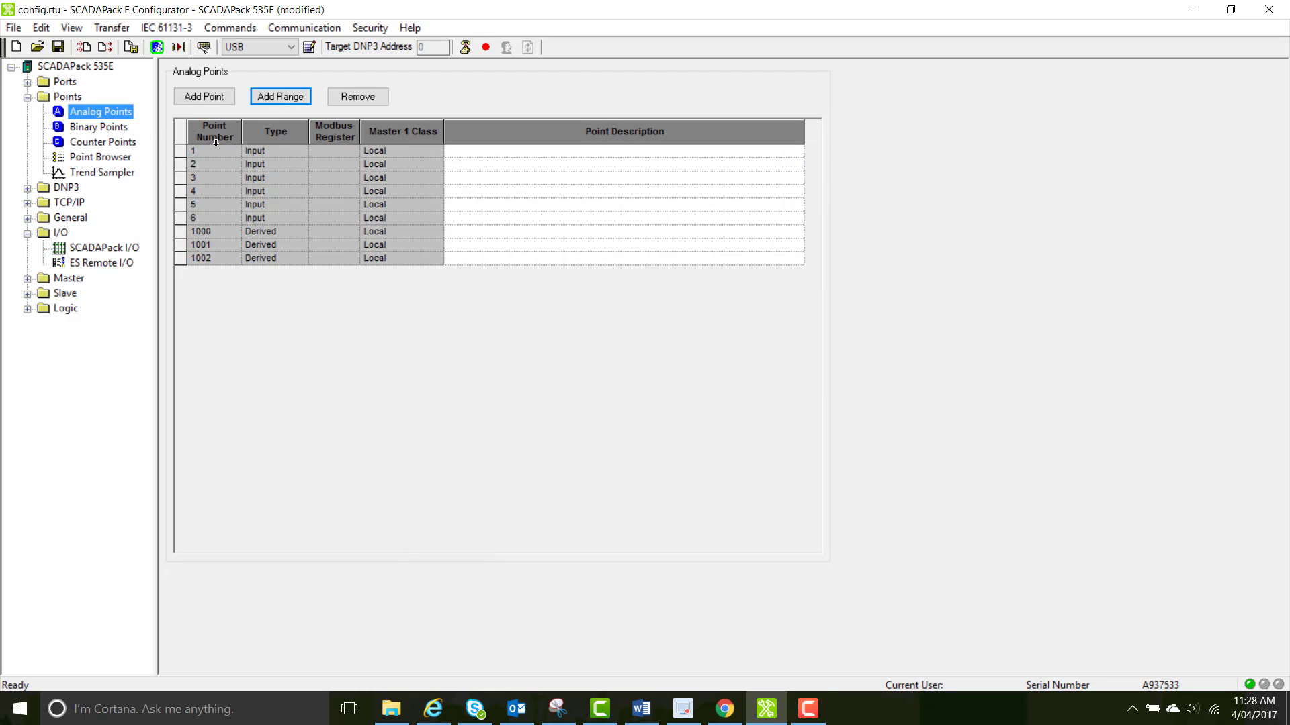
double_click(262, 152)
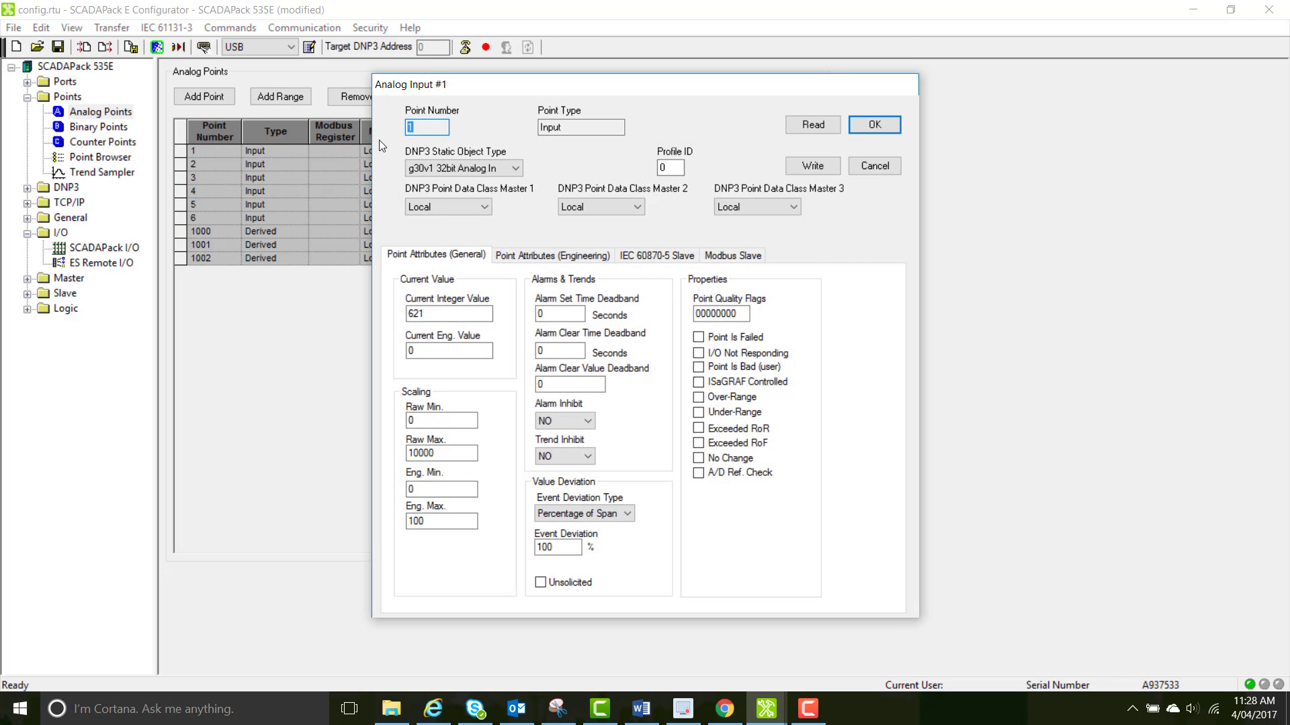
click(482, 207)
click(486, 211)
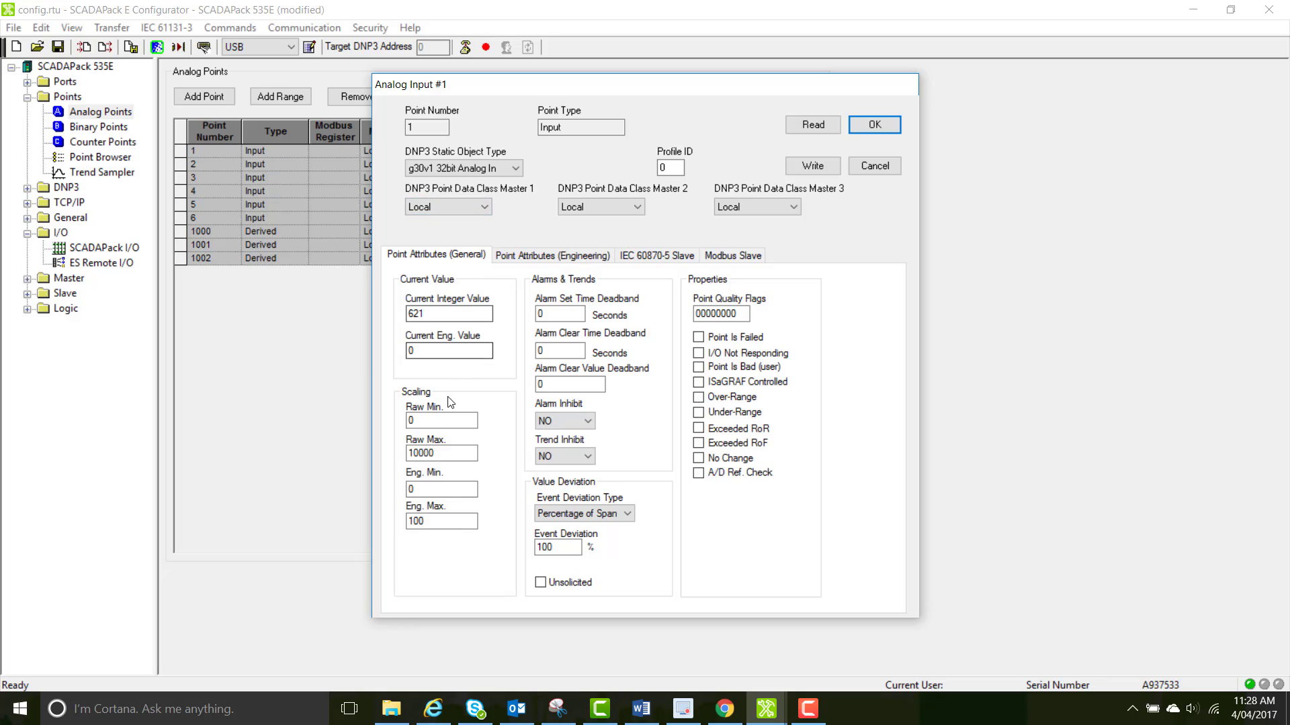
click(436, 423)
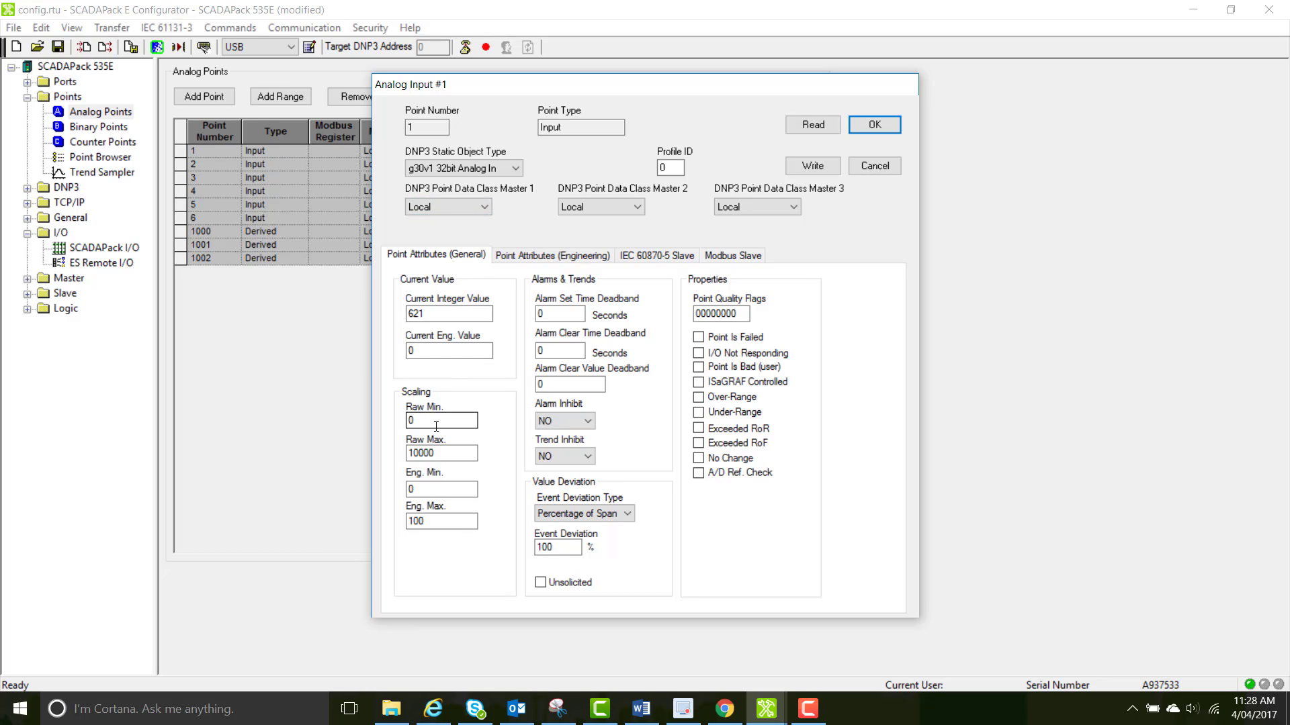
click(444, 454)
click(454, 494)
click(552, 255)
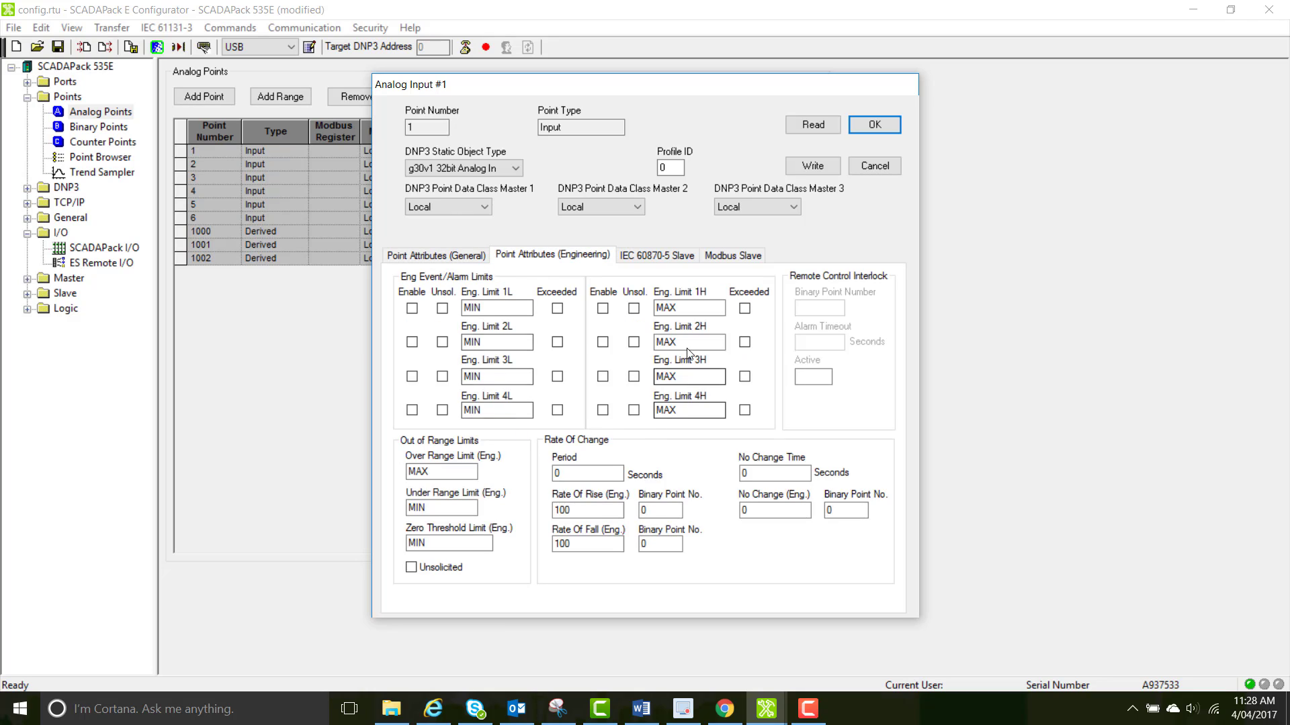
click(873, 124)
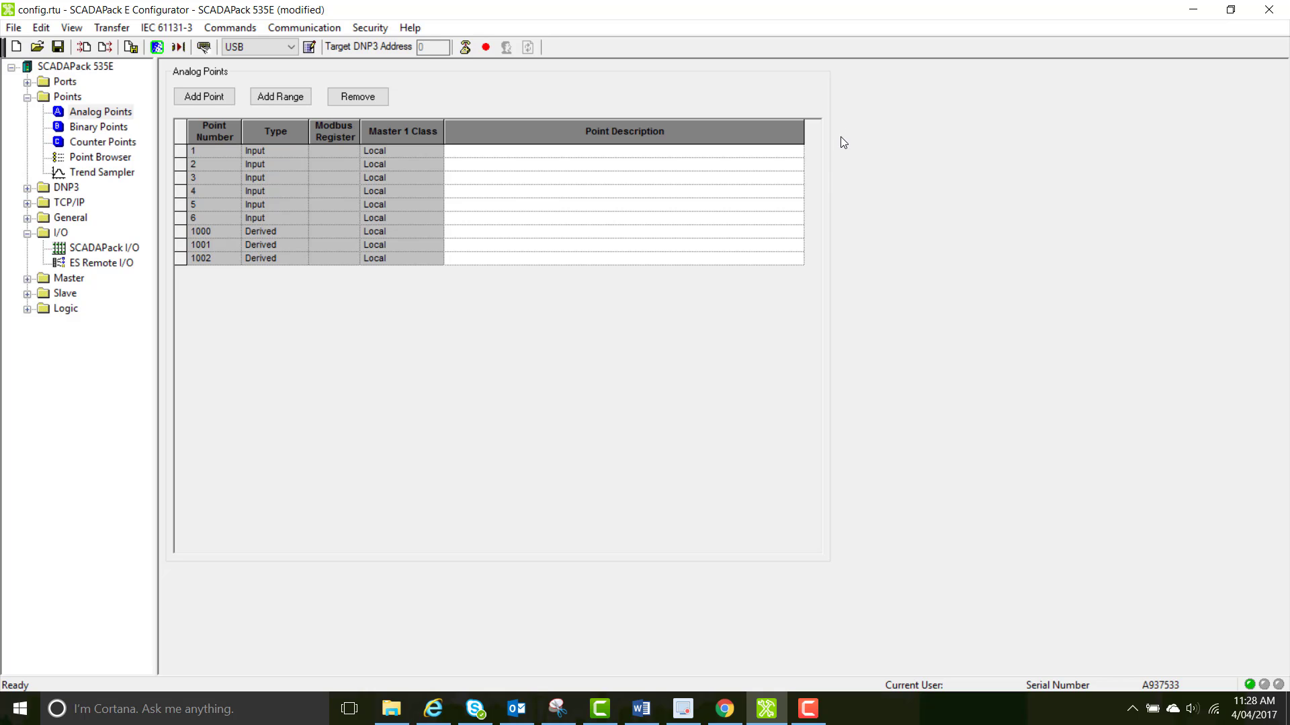
Add a new analog point of type System with point number 50005
click(203, 97)
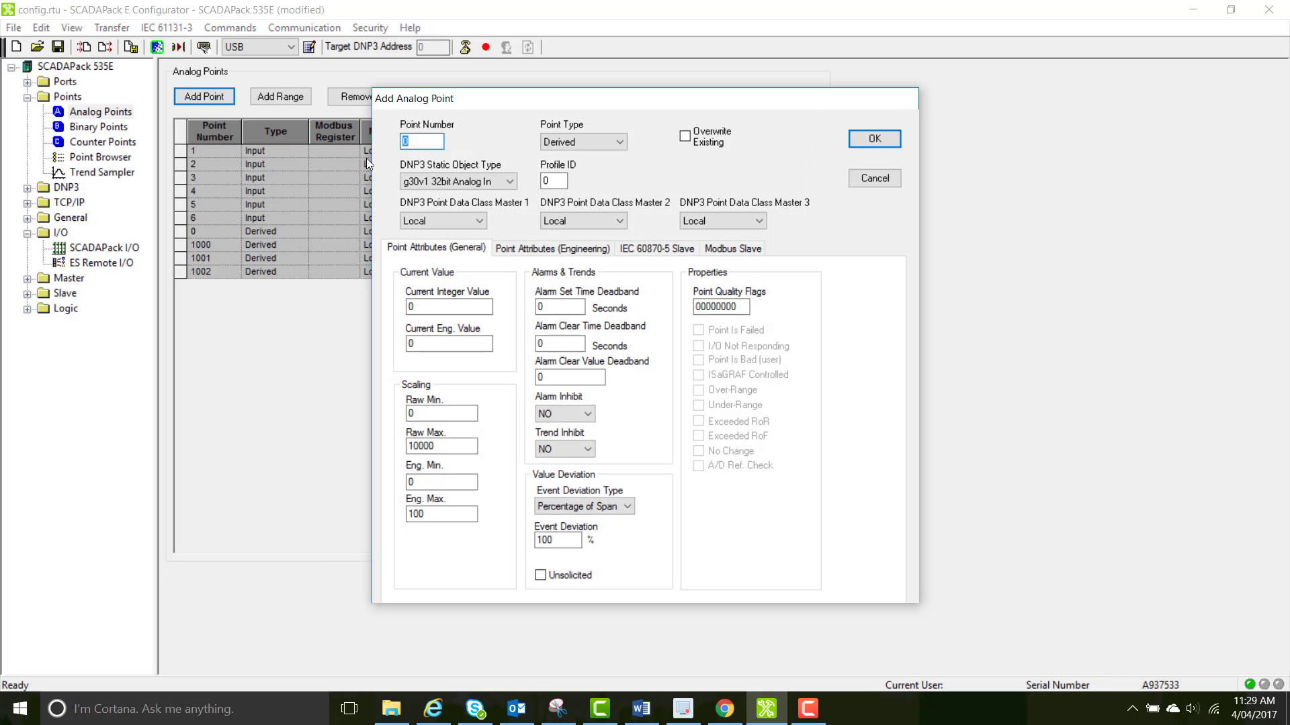
click(591, 145)
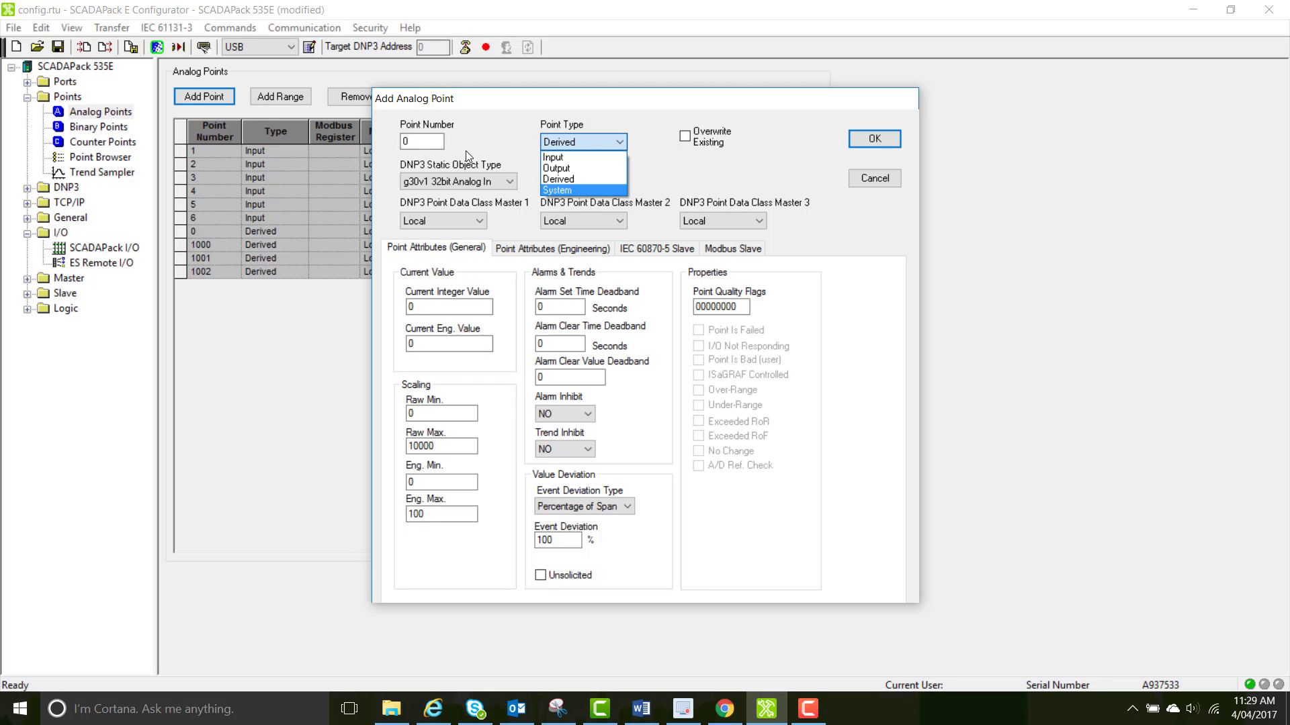
click(581, 190)
click(429, 142)
double_click(429, 142)
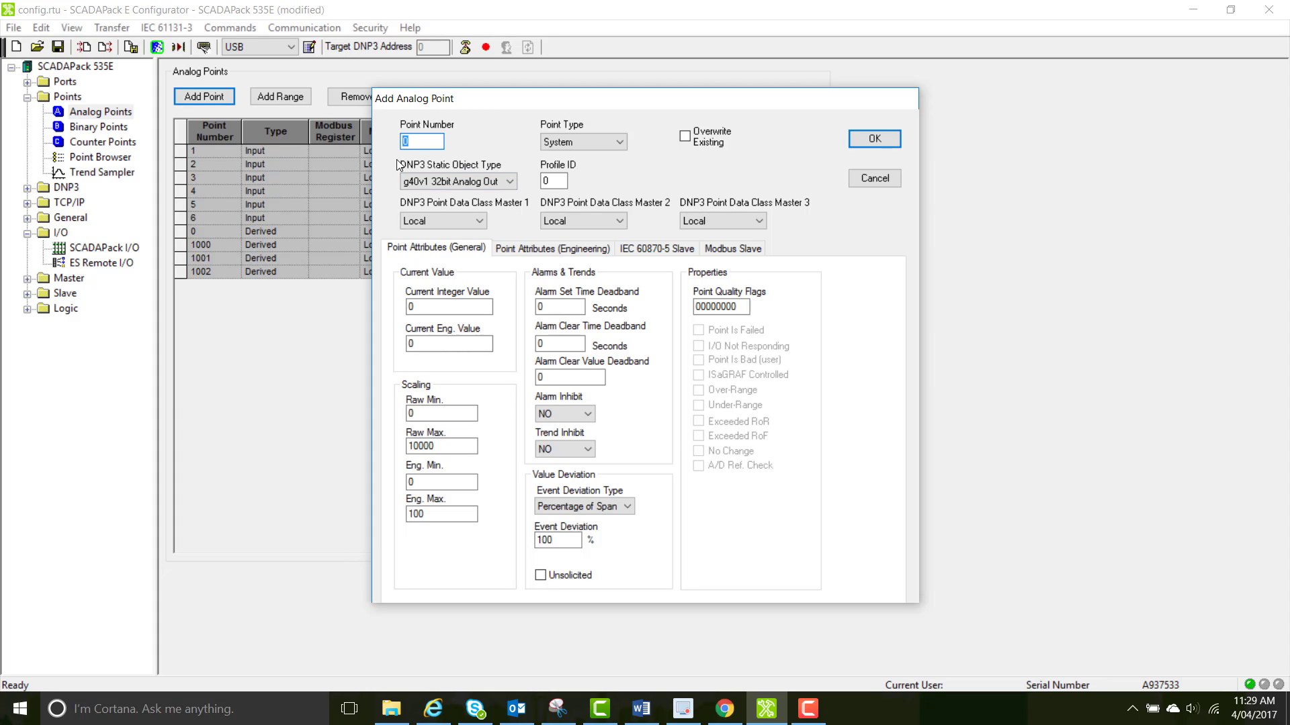
text(50005)
click(893, 138)
Expand General and view the controller status and versions page
click(27, 218)
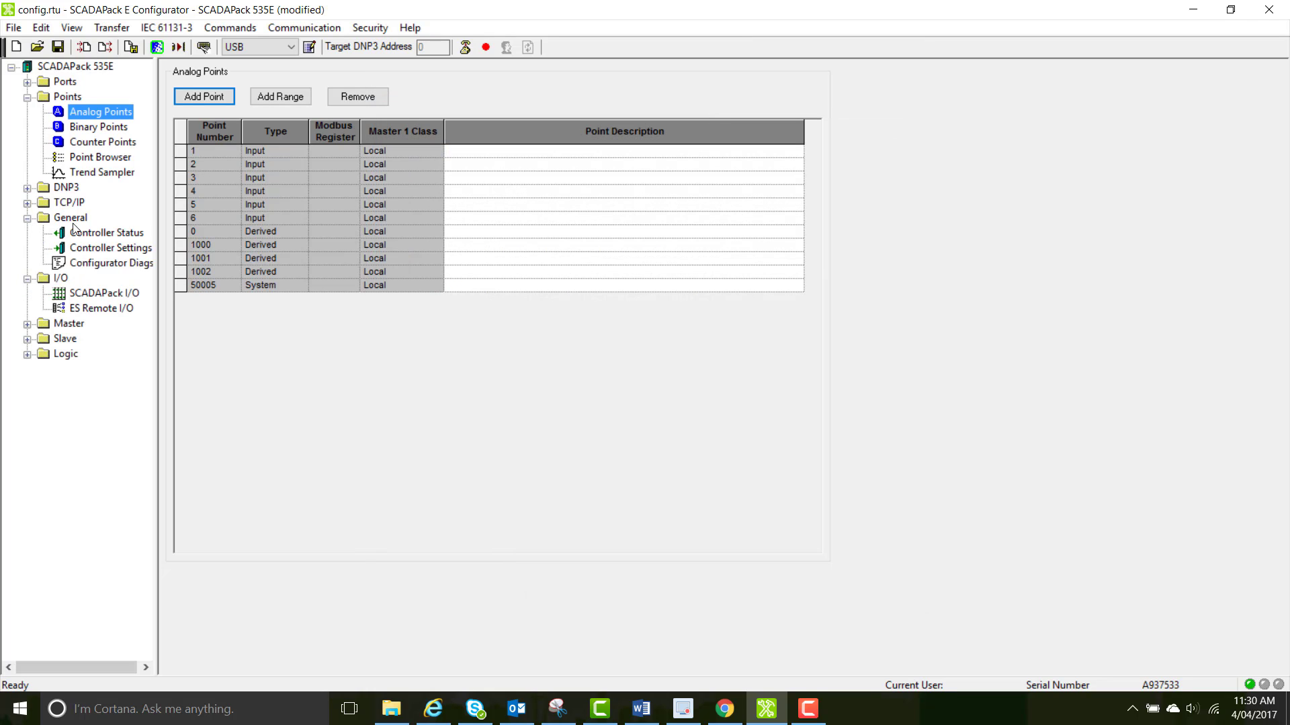
click(106, 233)
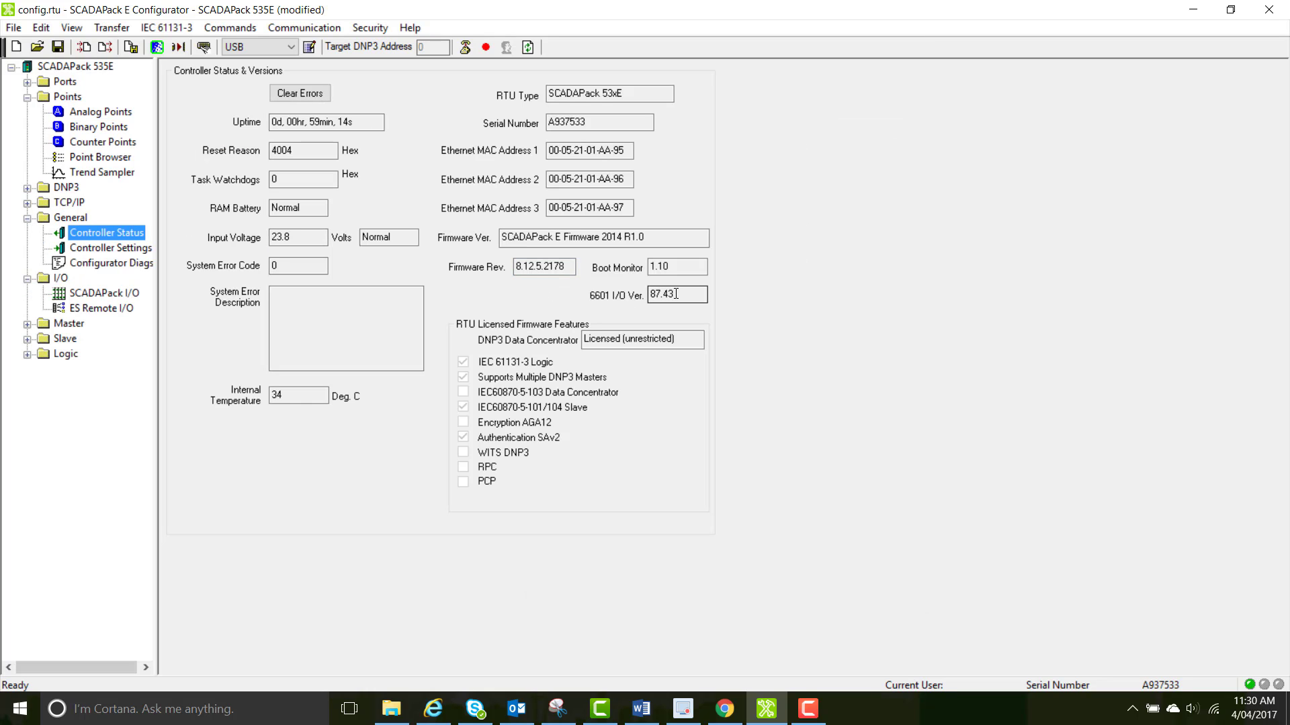
mouse_move(675, 293)
Set system point 50005's DNP3 static object type to g30v2 16bit Analog In
click(96, 112)
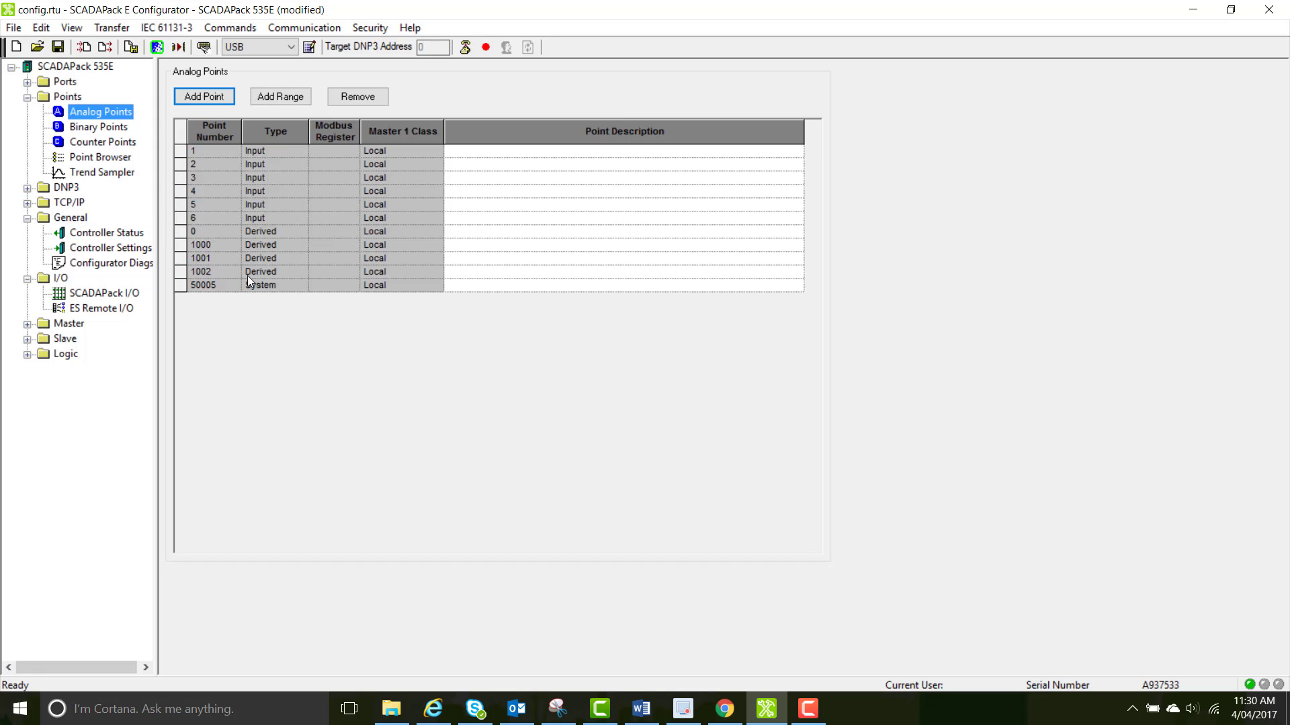
click(205, 230)
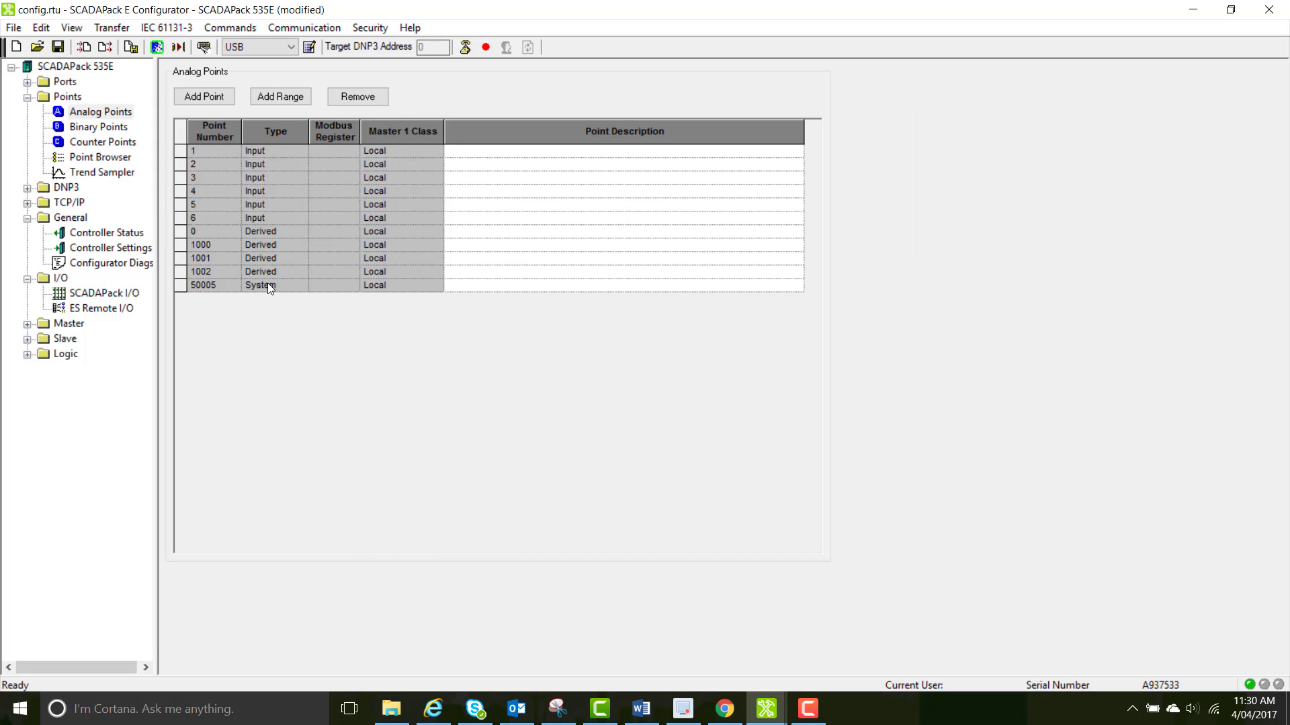
double_click(213, 232)
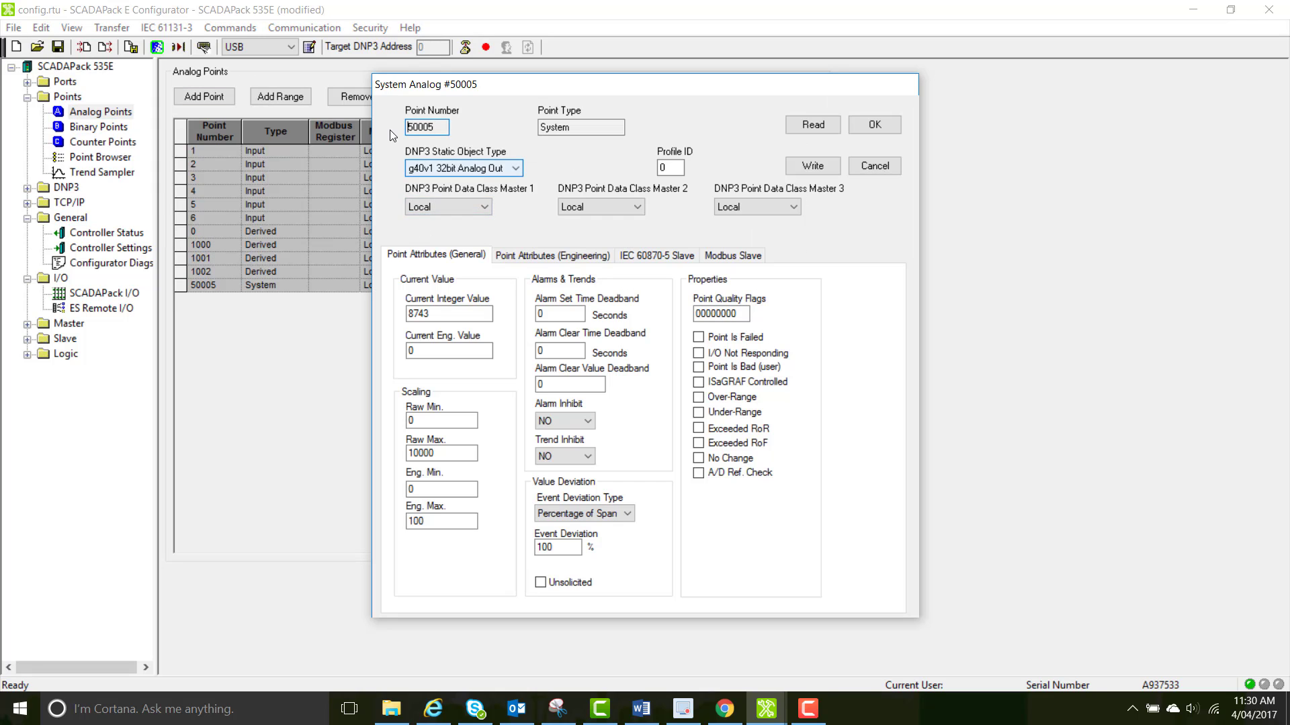
click(488, 168)
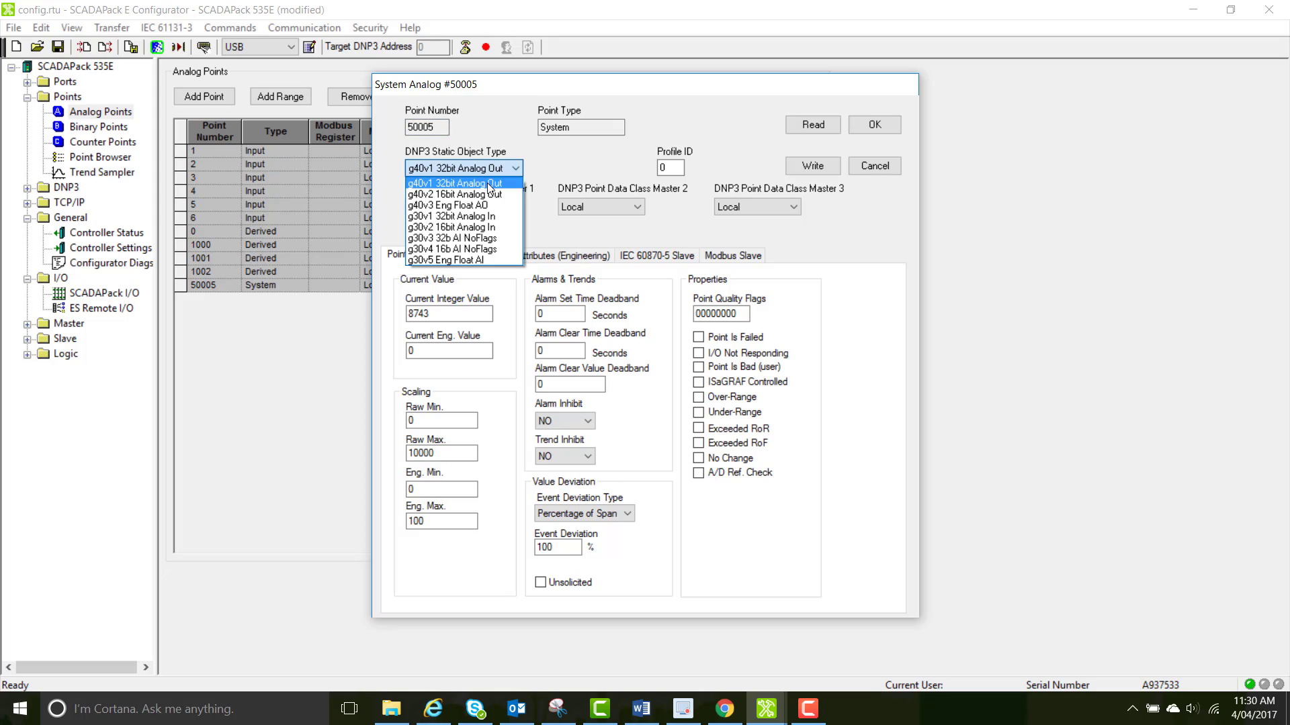
click(491, 229)
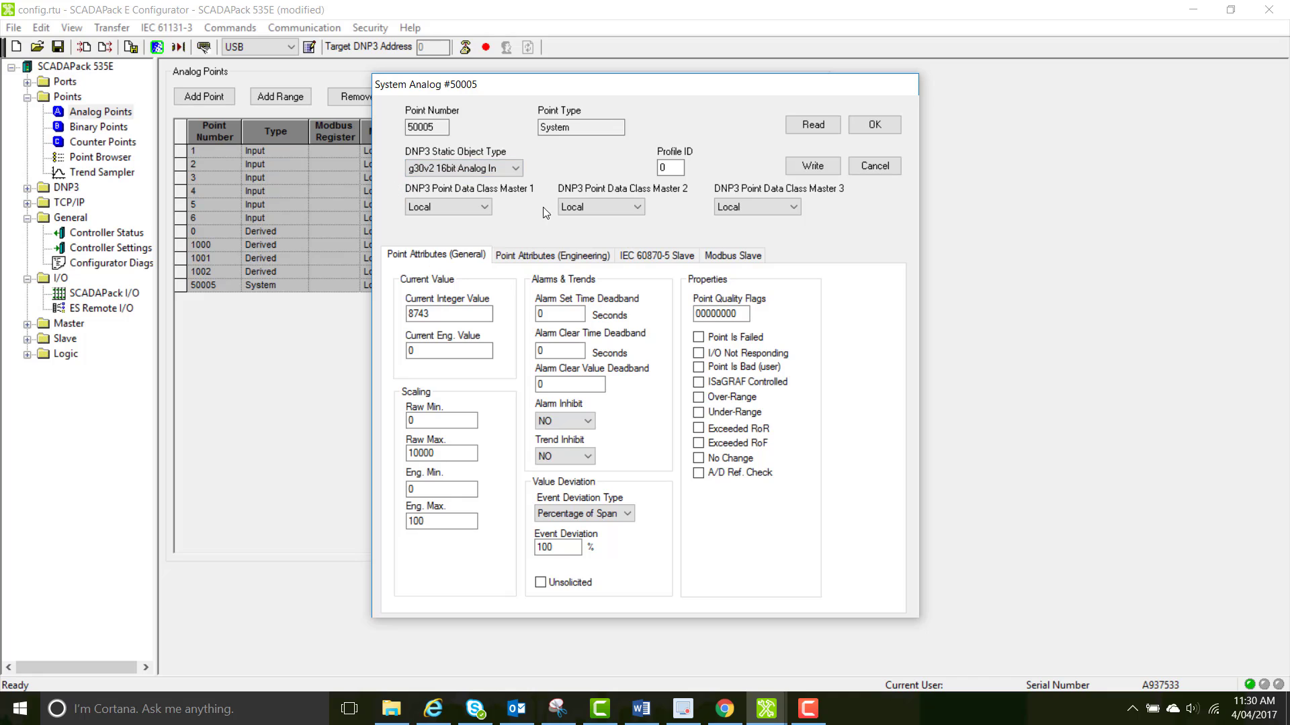
Accept point 50005's settings, then in Point Browser make rows 1–2 Binary In and rows 4–5 Analog In
click(873, 125)
click(113, 158)
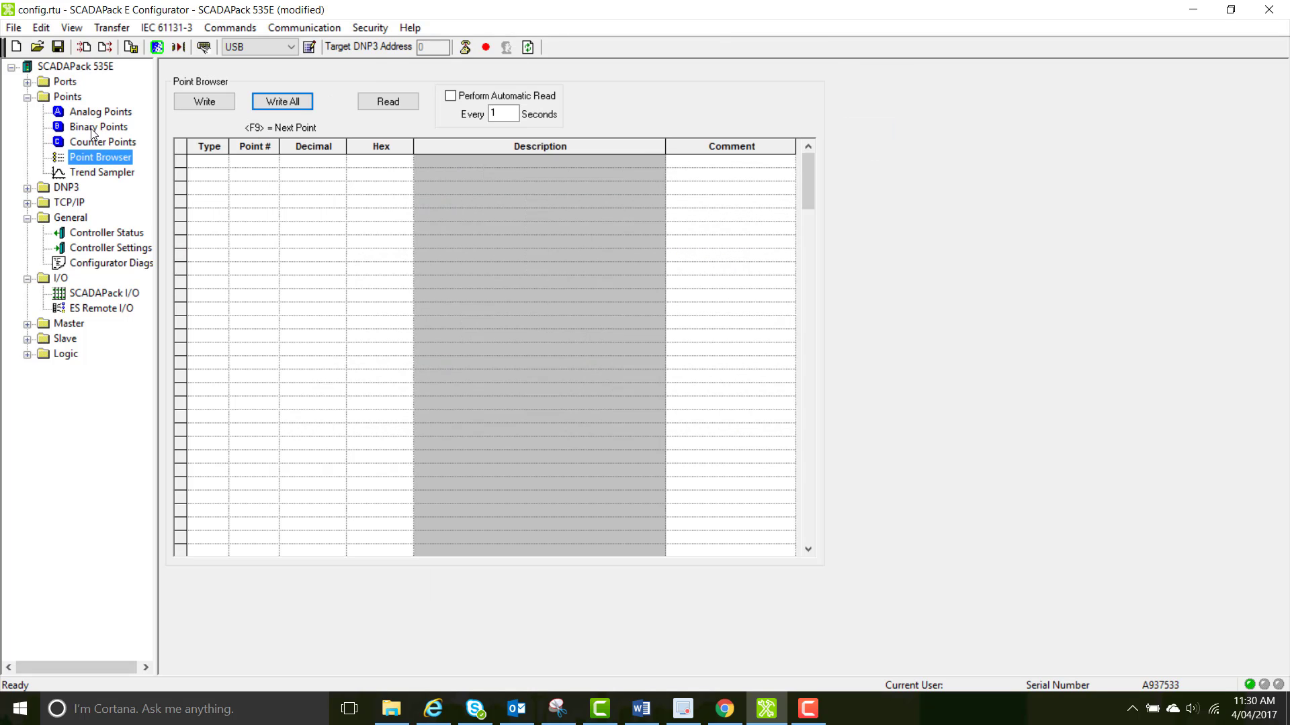
click(213, 162)
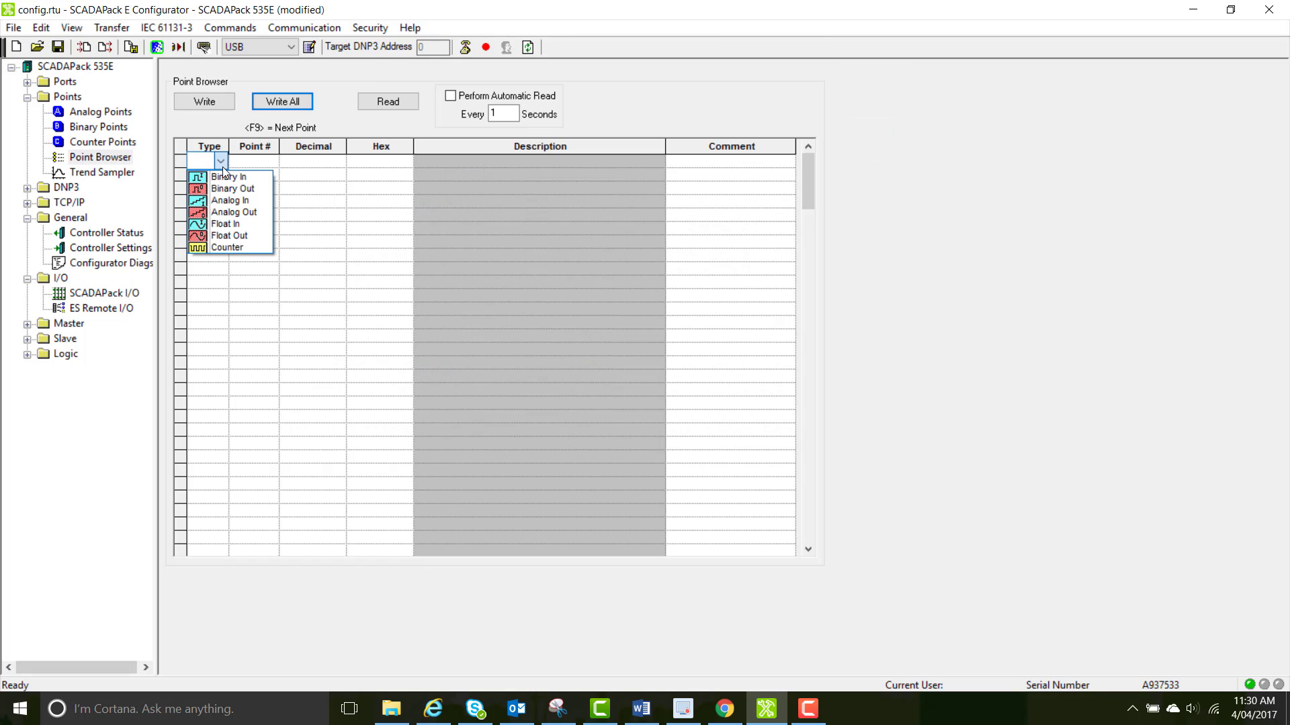
click(225, 178)
click(219, 175)
click(221, 191)
click(221, 192)
key(Escape)
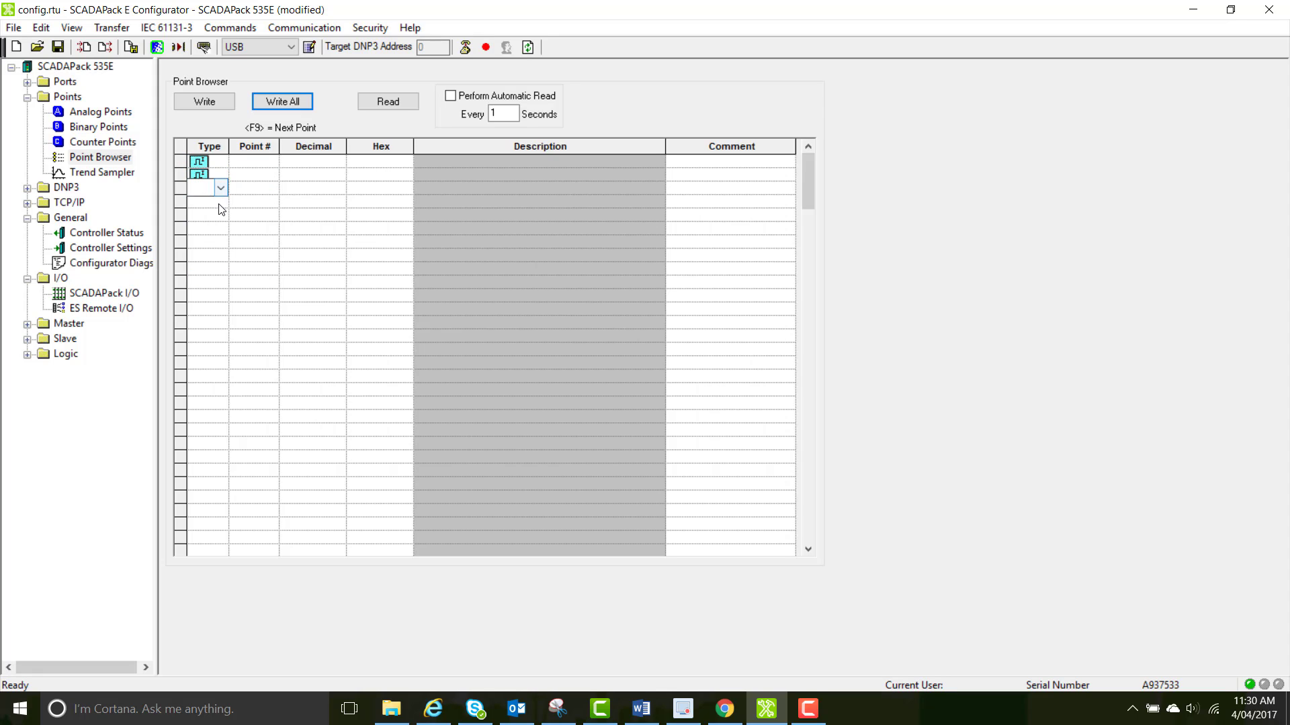
click(220, 202)
click(230, 240)
click(221, 215)
click(231, 254)
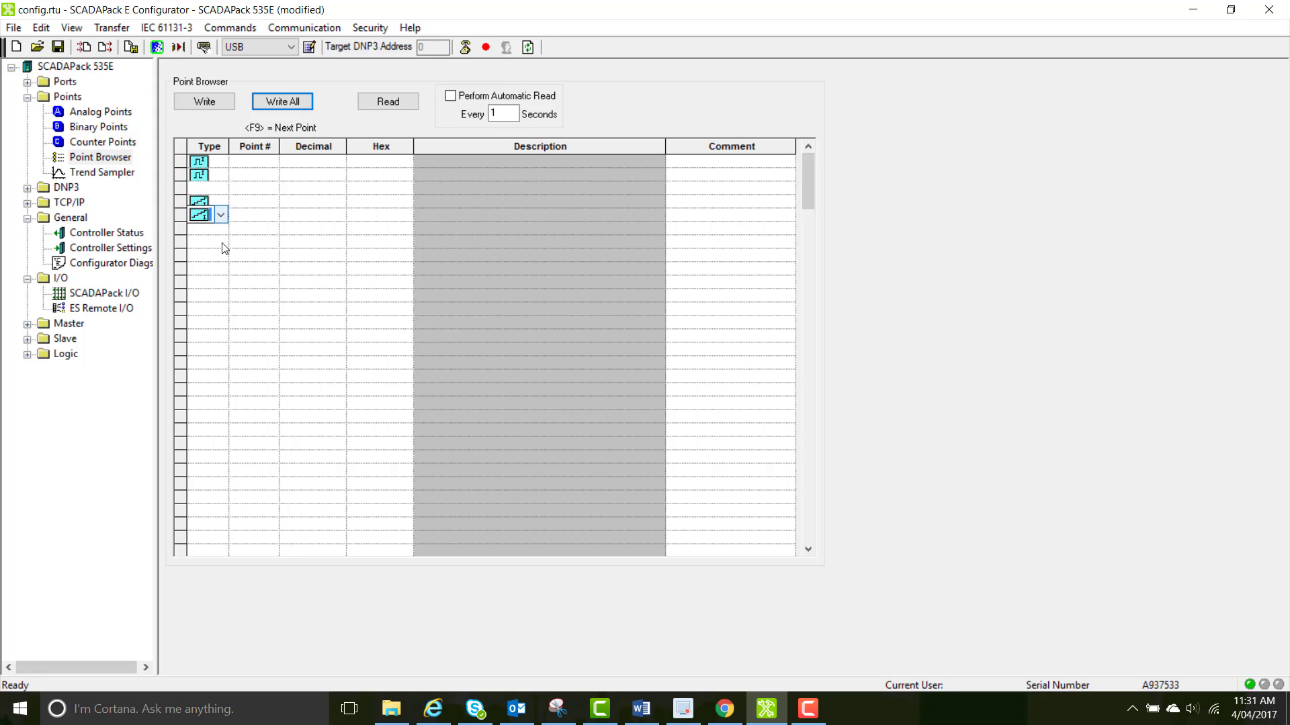
Make Point Browser rows 7, 8 and 10 Binary Out and row 11 Analog In
click(220, 241)
click(228, 269)
click(220, 255)
click(229, 283)
click(220, 281)
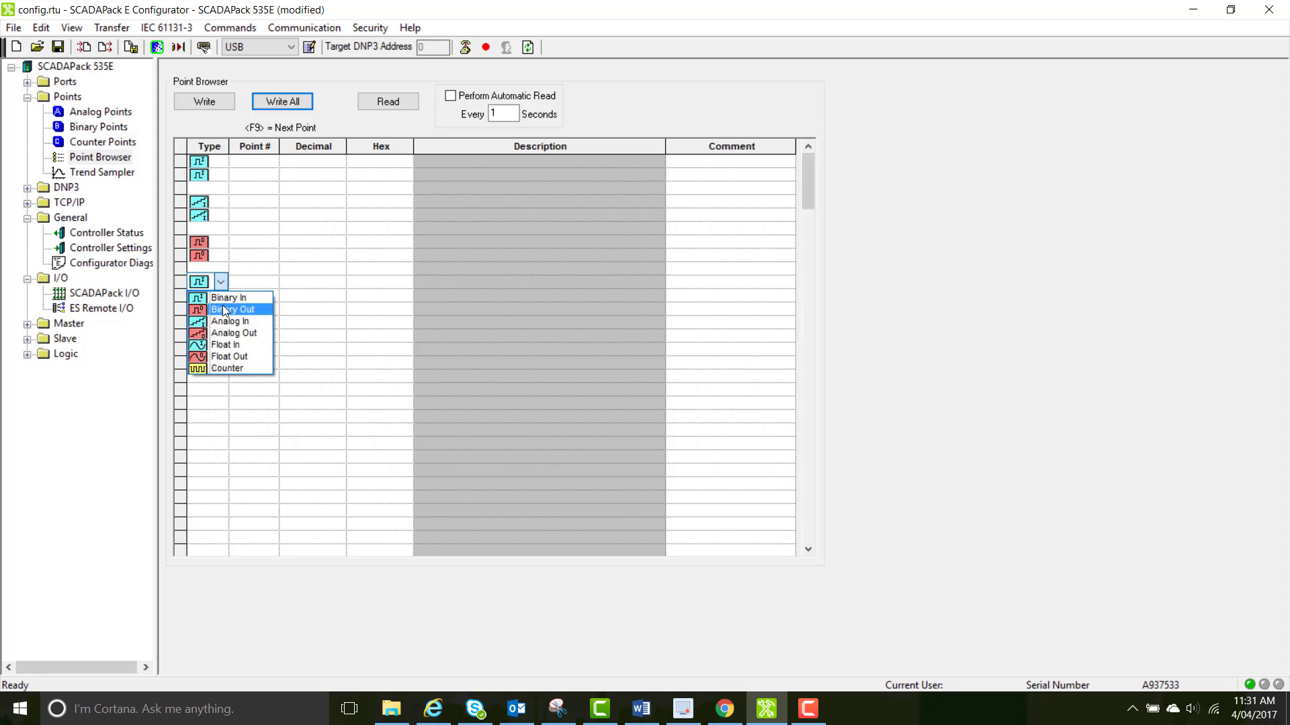
click(224, 309)
click(224, 310)
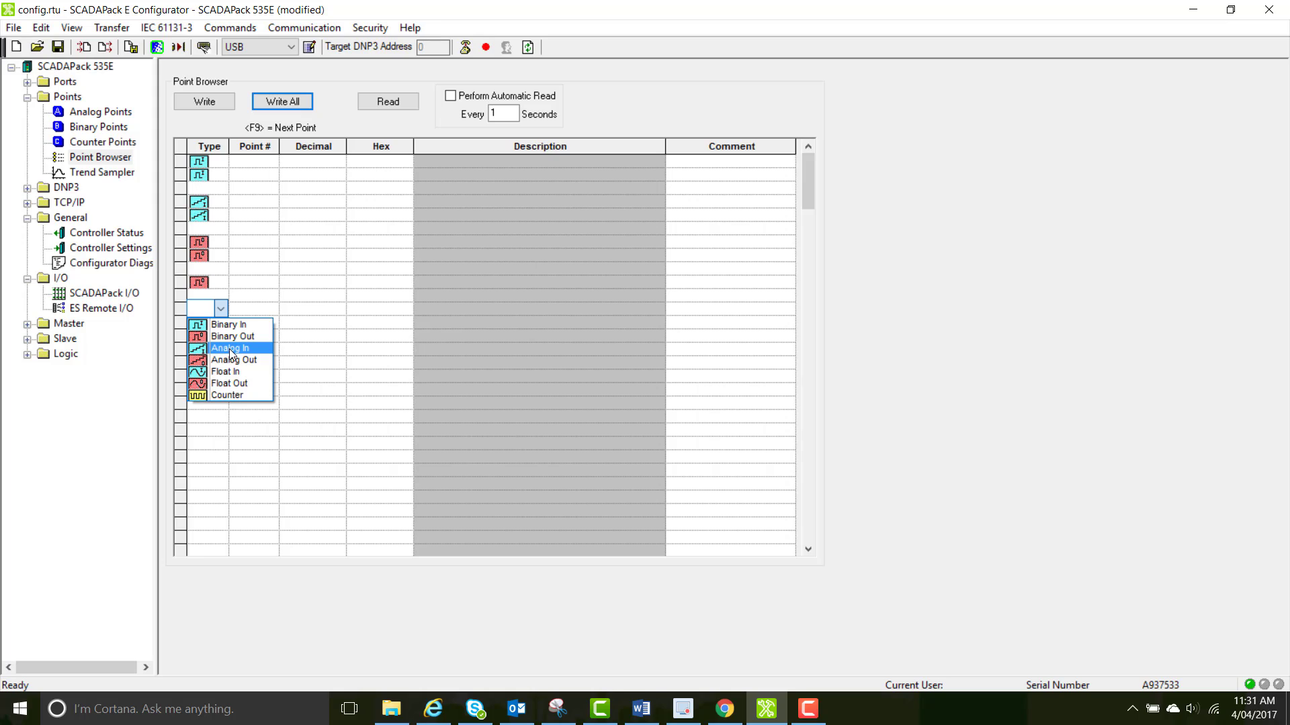
click(230, 349)
Enter point numbers: binary inputs 1, 2; analog inputs 1, 2; binary outputs 1, 2, 101; system 50005
click(252, 269)
click(251, 162)
text(1)
key(Return)
text(2)
key(Return)
text(1)
key(Return)
text(2)
key(Return)
text(1)
key(Return)
text(2)
key(Return)
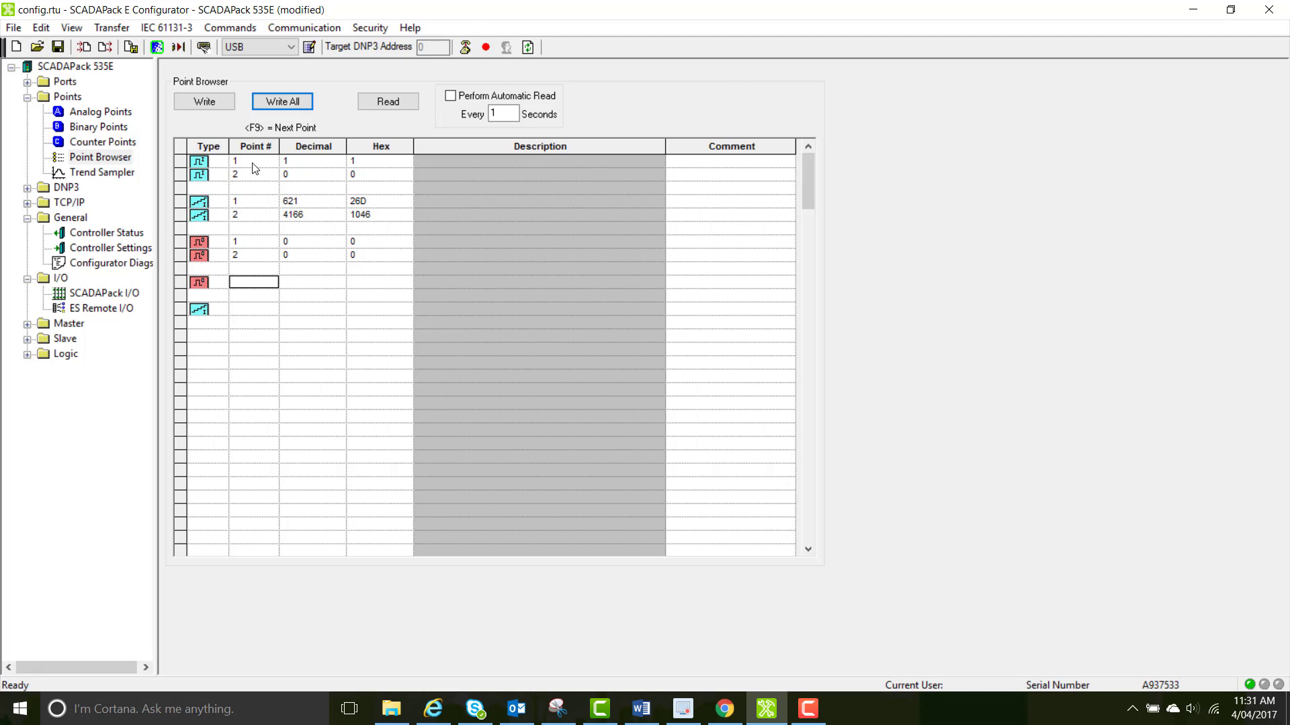
text(101)
key(Return)
text(50005)
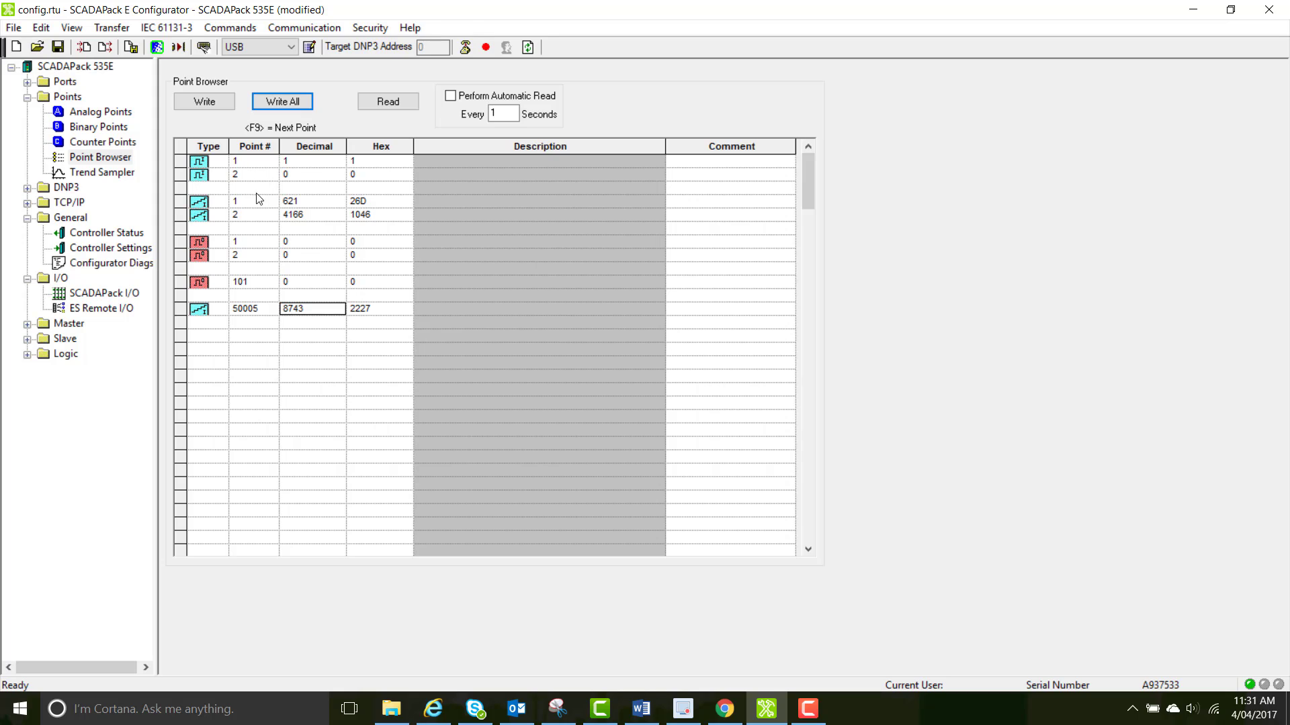
key(Return)
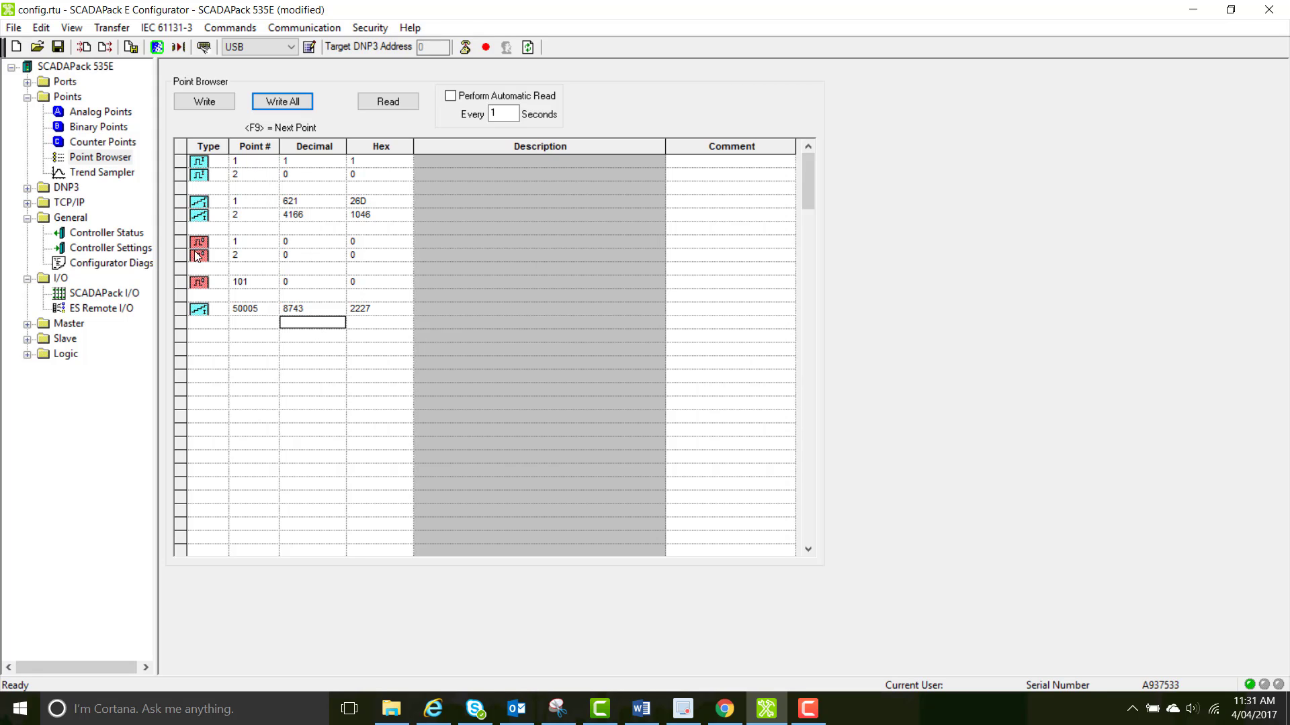
Enter 'Analogue pt 1' as analog point 1's description, then go back to the Point Browser
click(99, 113)
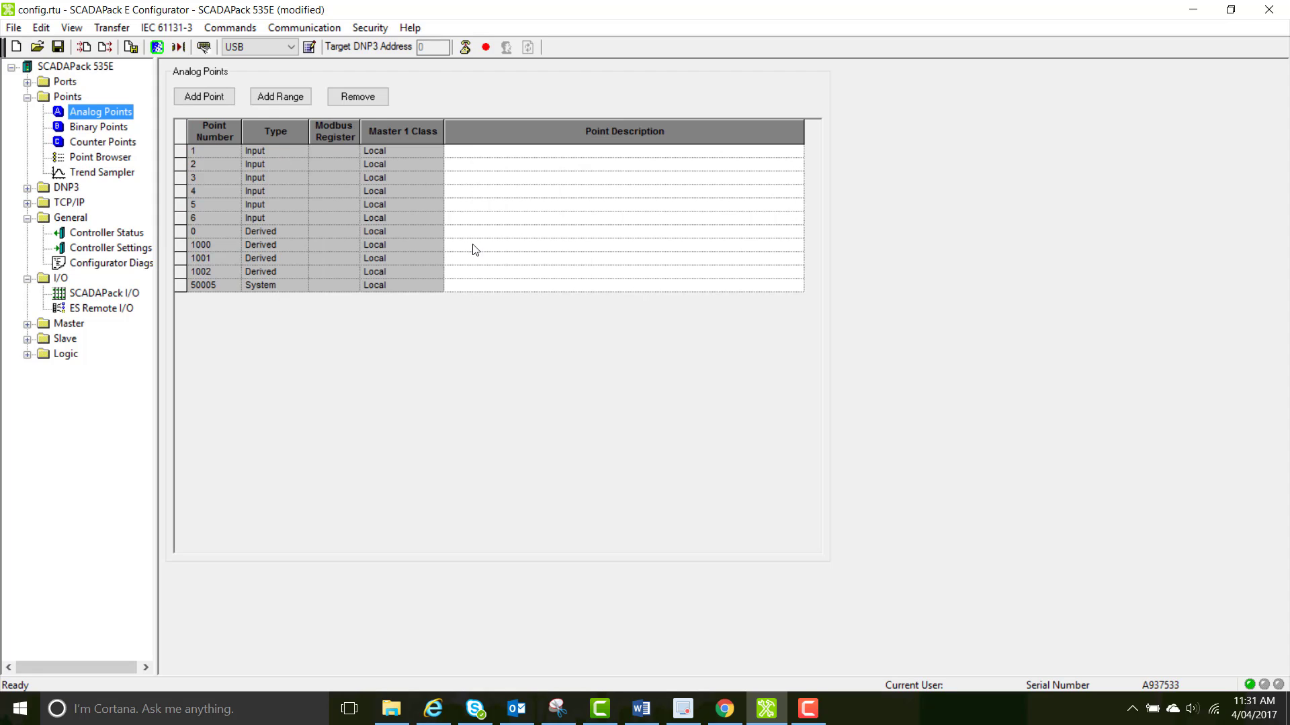
click(517, 151)
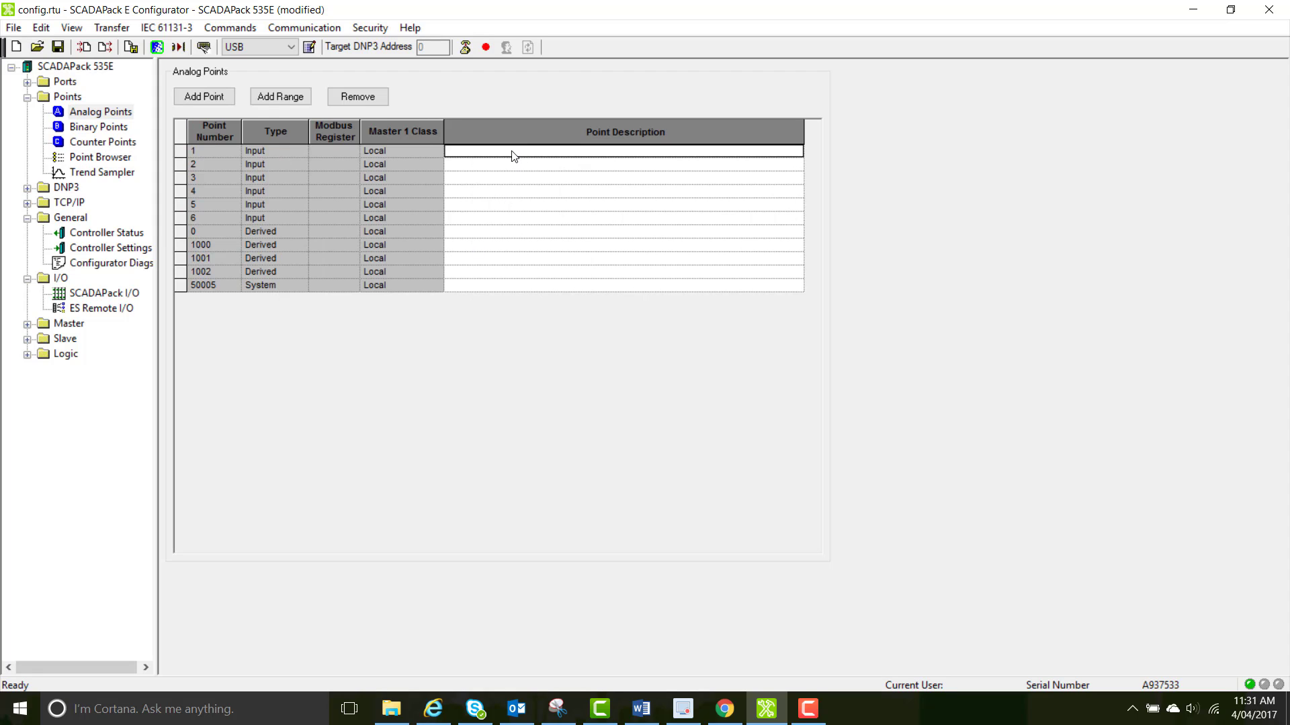
text(A)
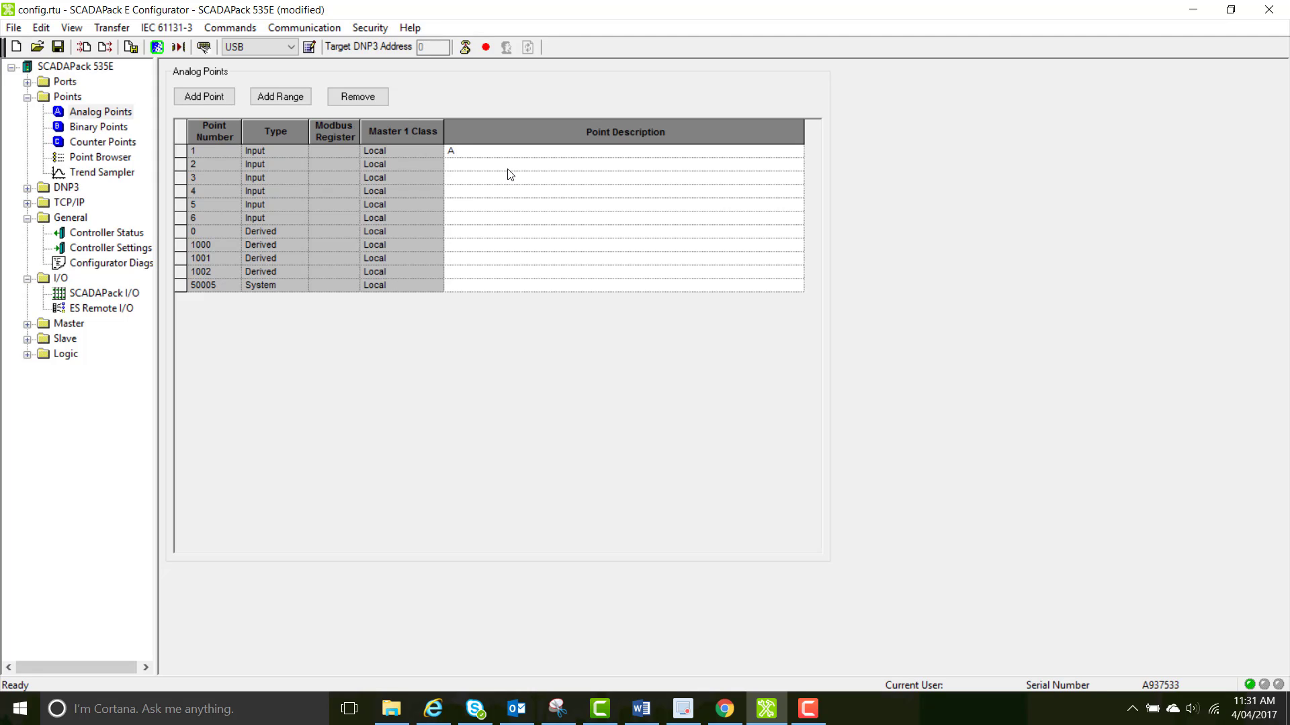
text(nalogue pt 1)
key(Return)
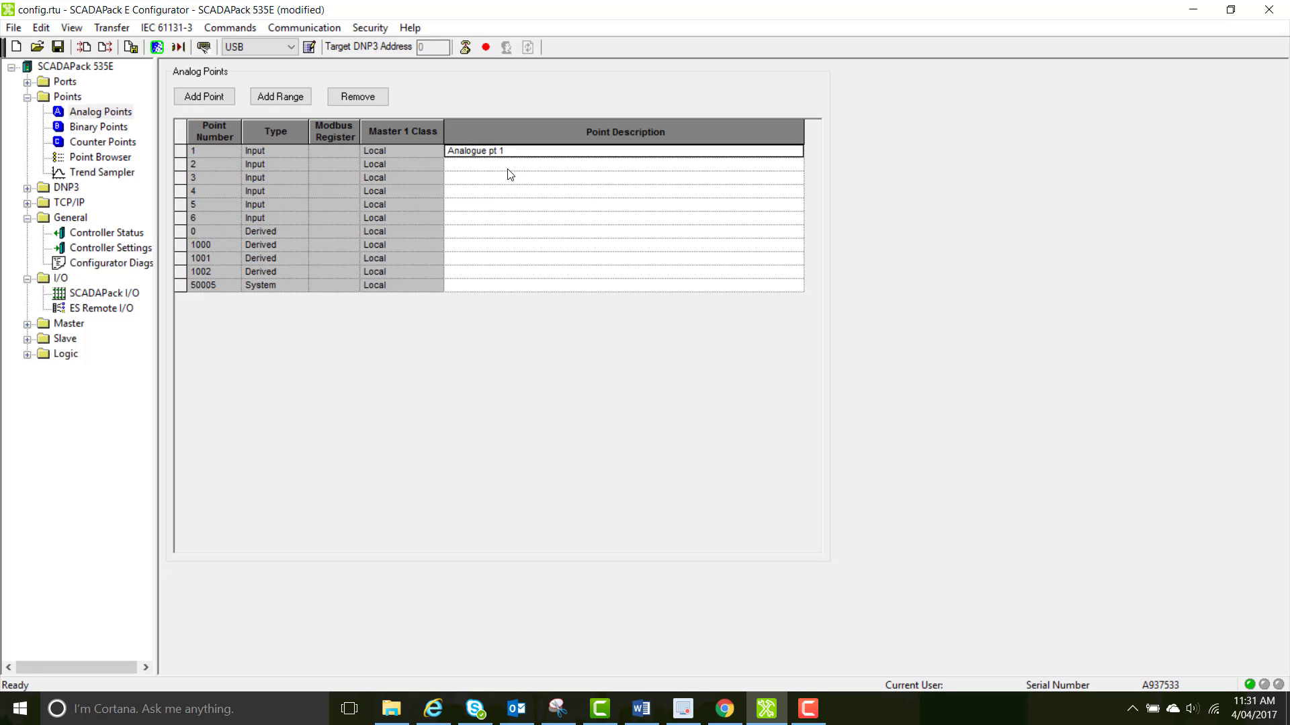
click(123, 156)
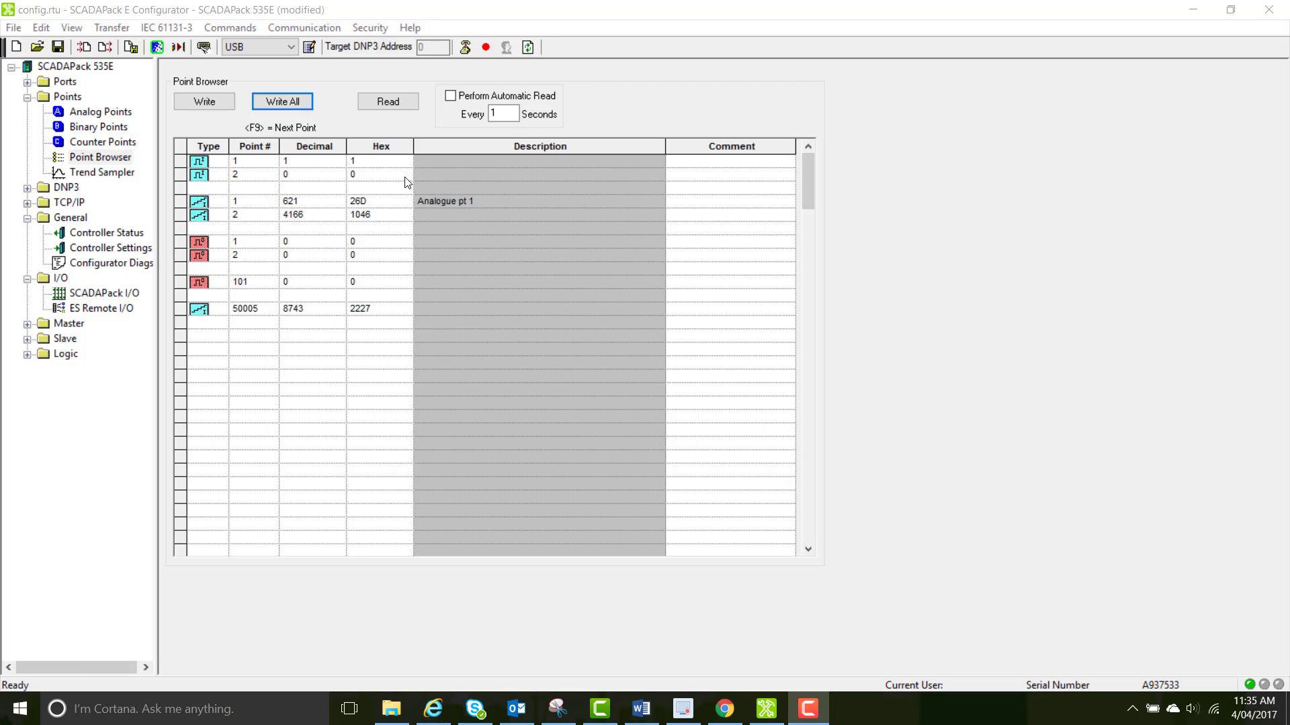
Read the live point values and check the controller status before returning to the Point Browser
click(387, 102)
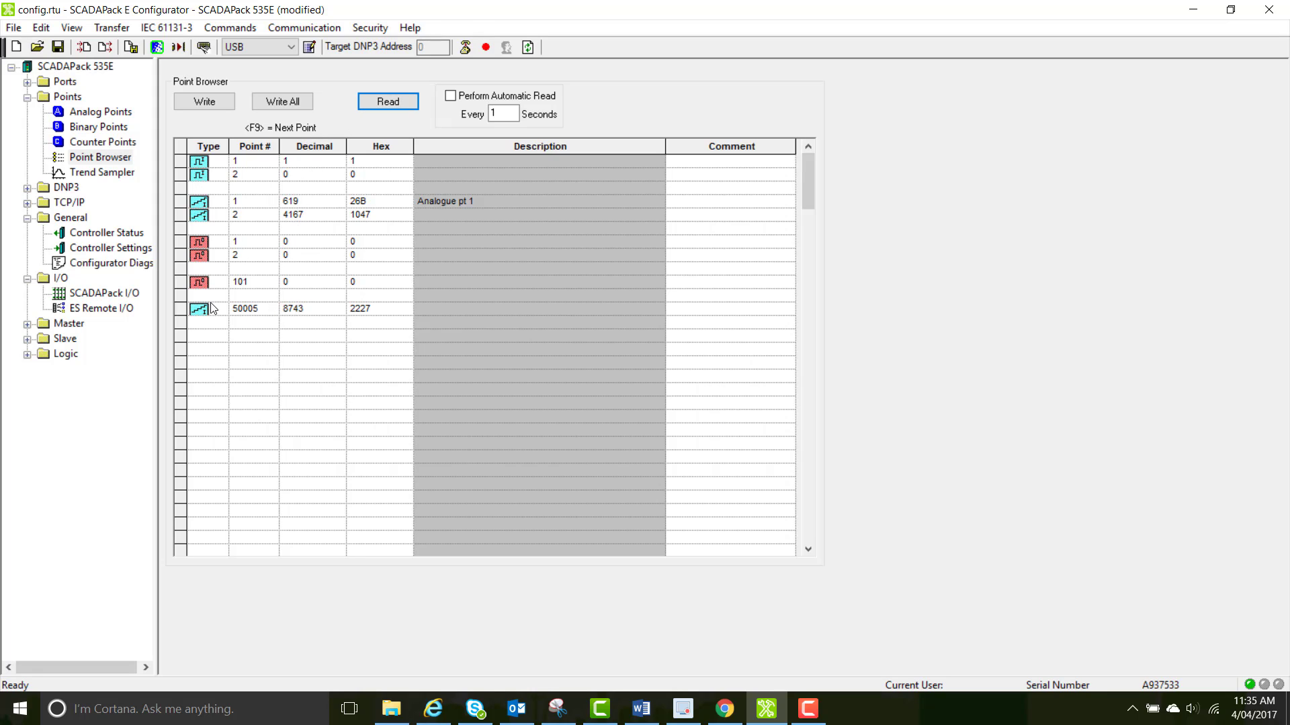
click(111, 233)
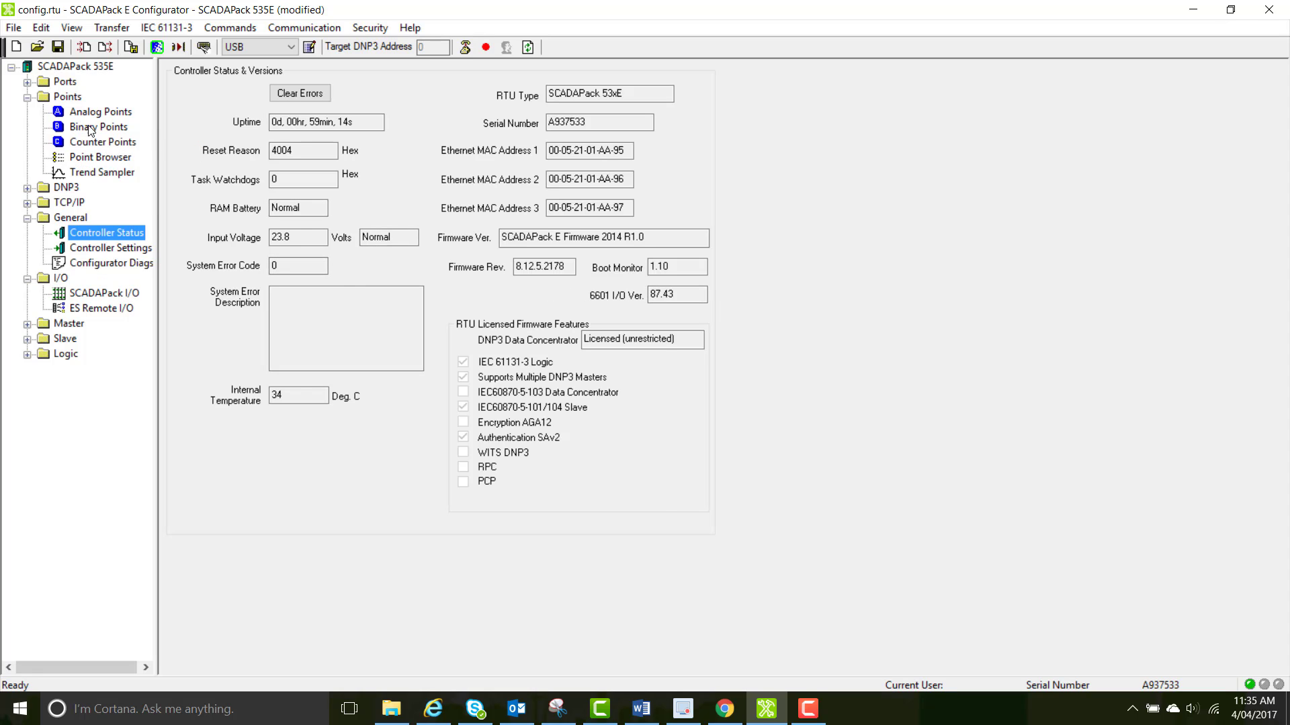
click(104, 157)
Set binary output 1's decimal value to 1 and write it to the controller
click(304, 245)
key(BackSpace)
text(1)
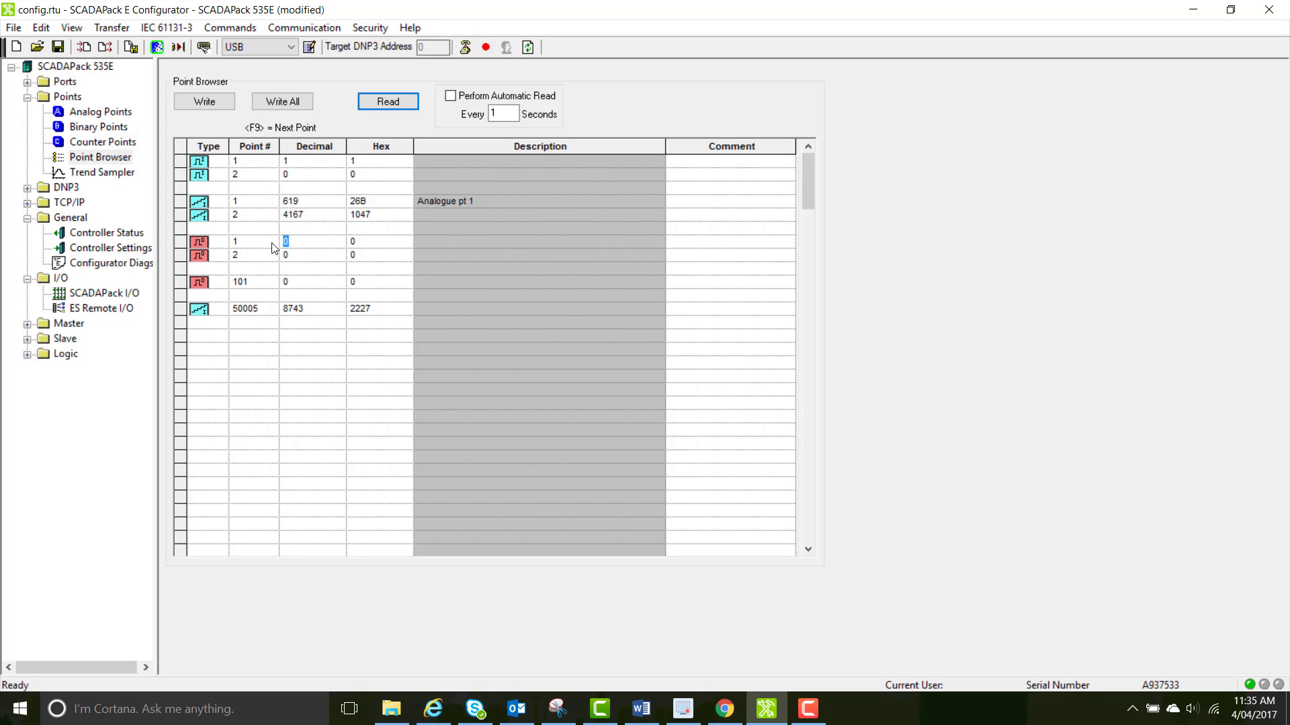
click(388, 102)
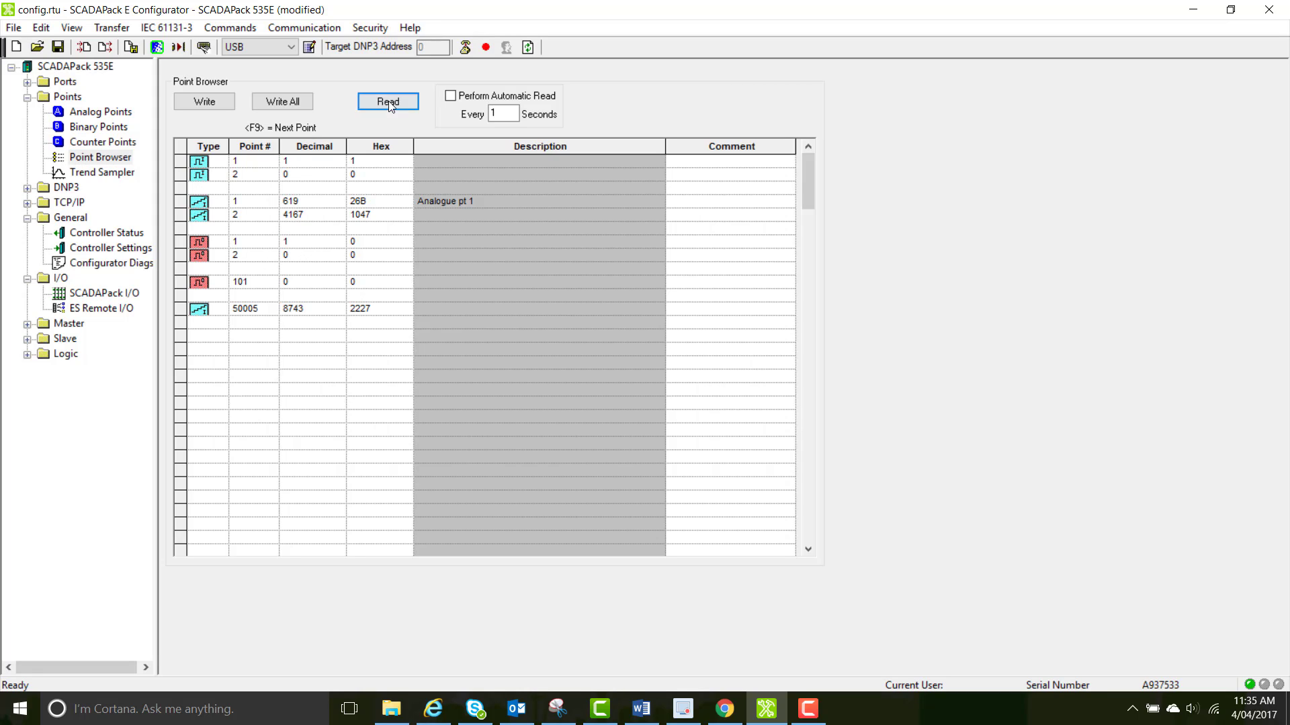
click(212, 102)
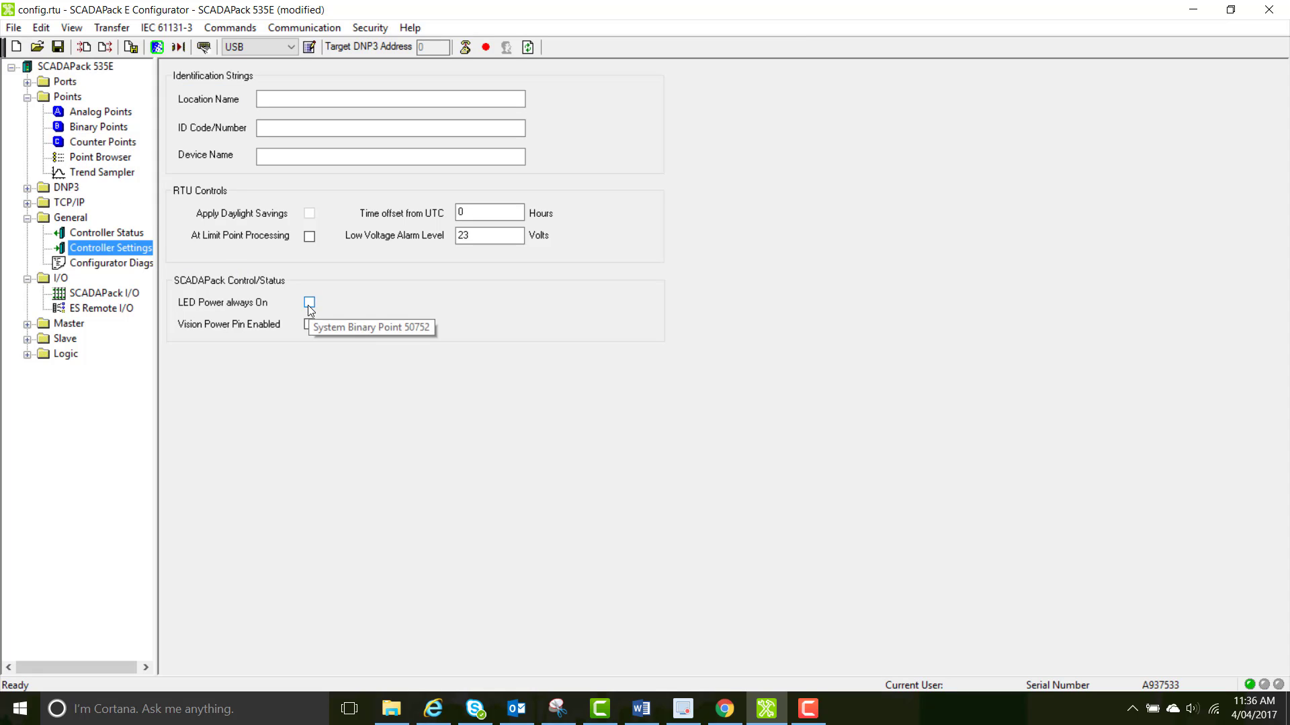
Enable LED Power always On and write the RTU configuration, confirming with Yes
click(309, 303)
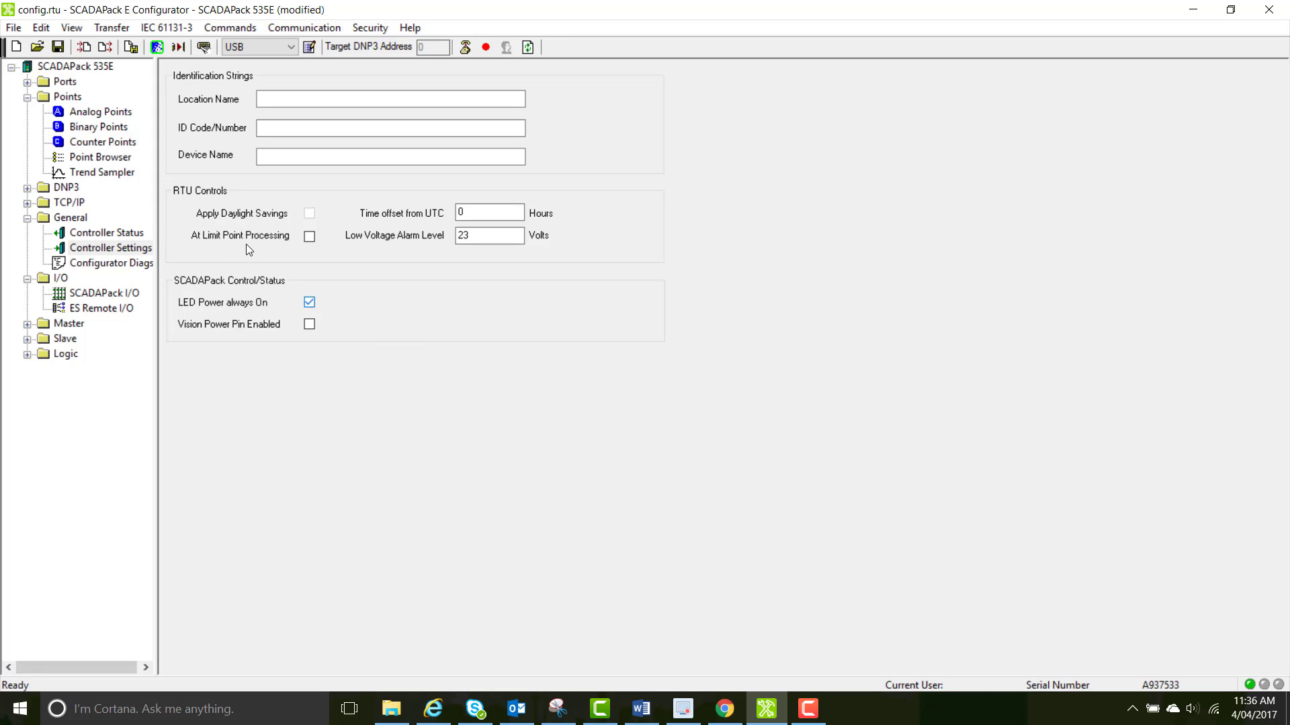
click(13, 28)
click(61, 145)
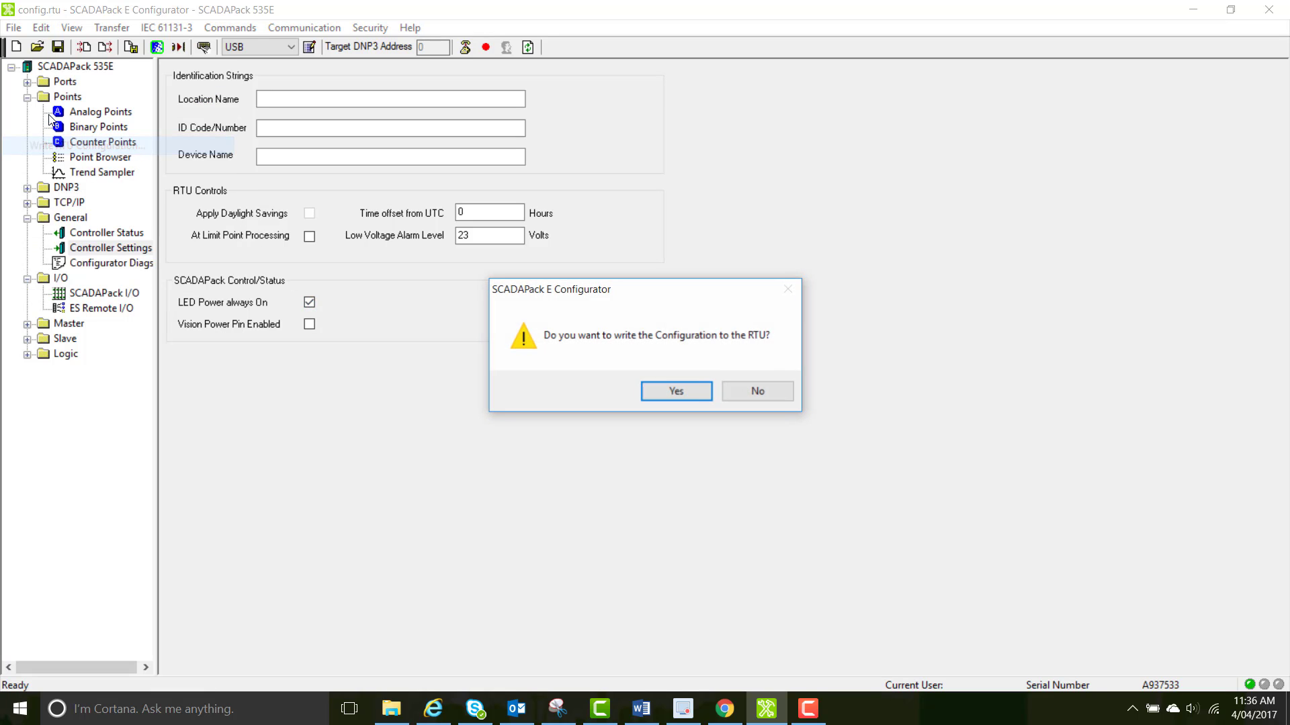
click(662, 390)
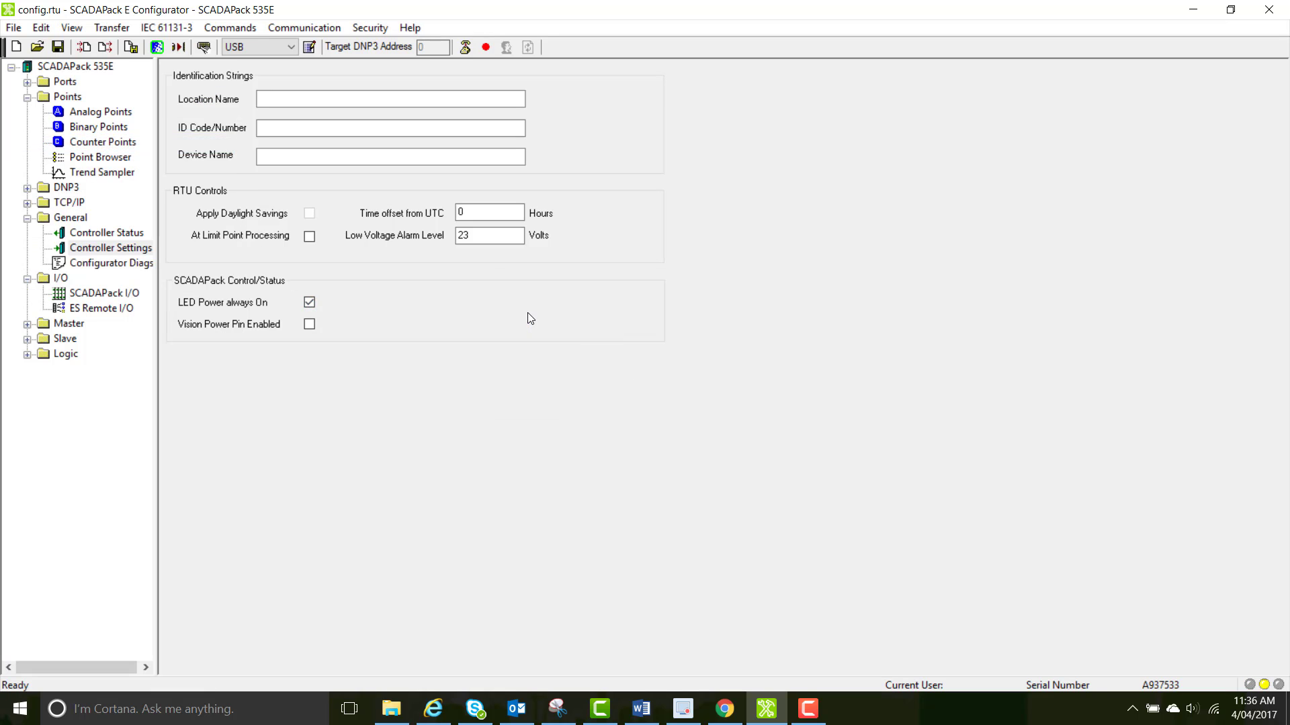